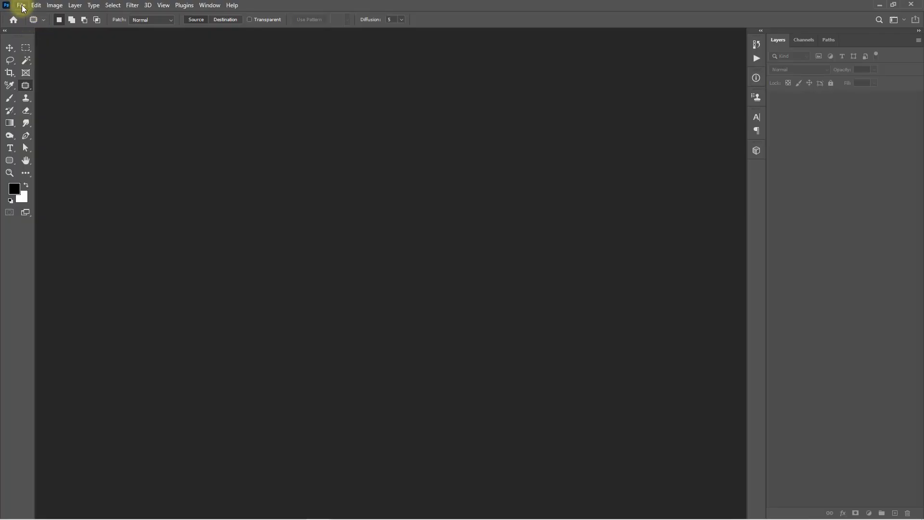
- Open the JPG photo of the two girls from the "Best way to remove person or objects" folder
{"action": "left_click", "coordinate": [21, 5]}
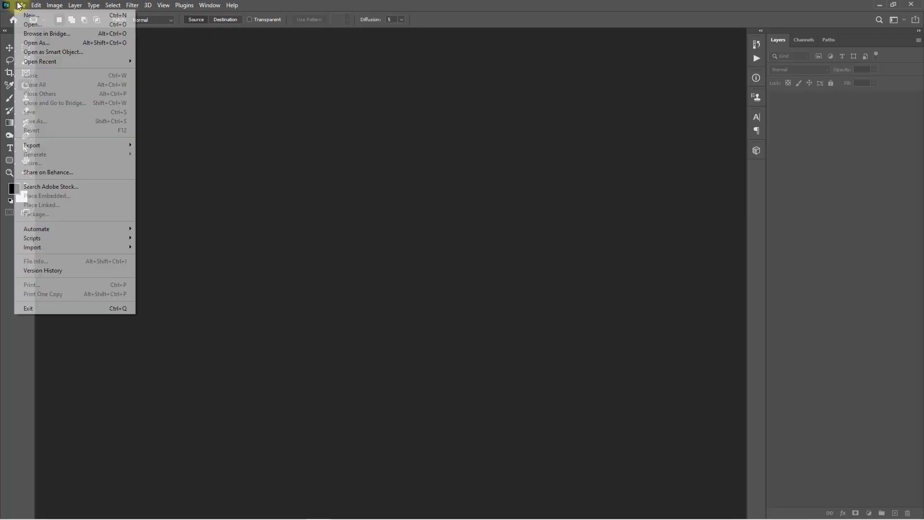
{"action": "left_click", "coordinate": [33, 24]}
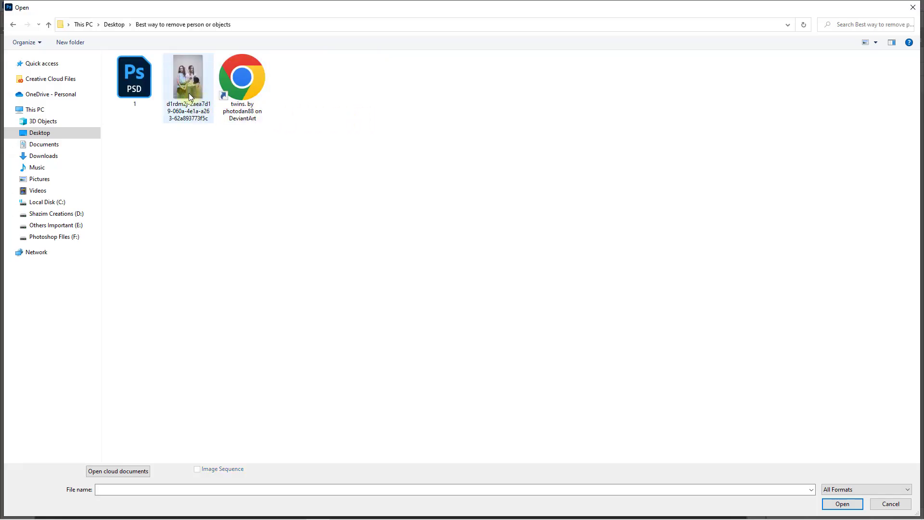
{"action": "left_click", "coordinate": [189, 96]}
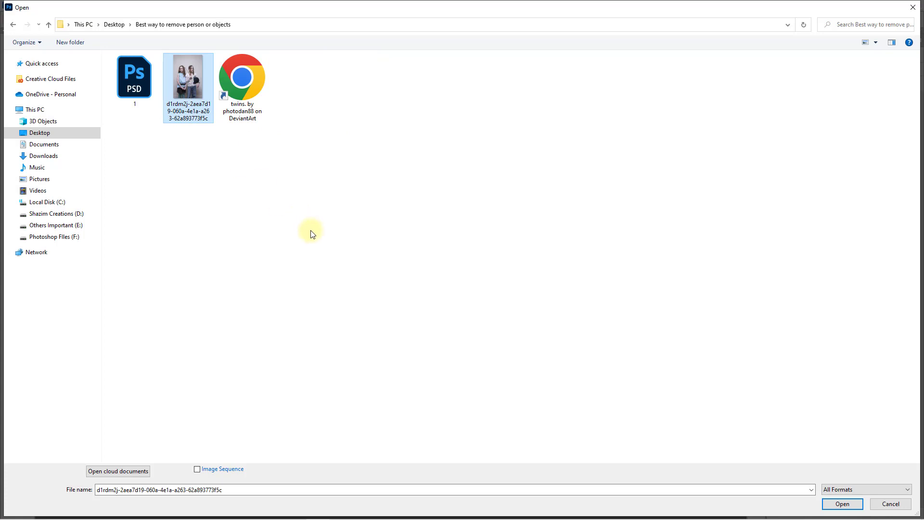
{"action": "left_click", "coordinate": [832, 505]}
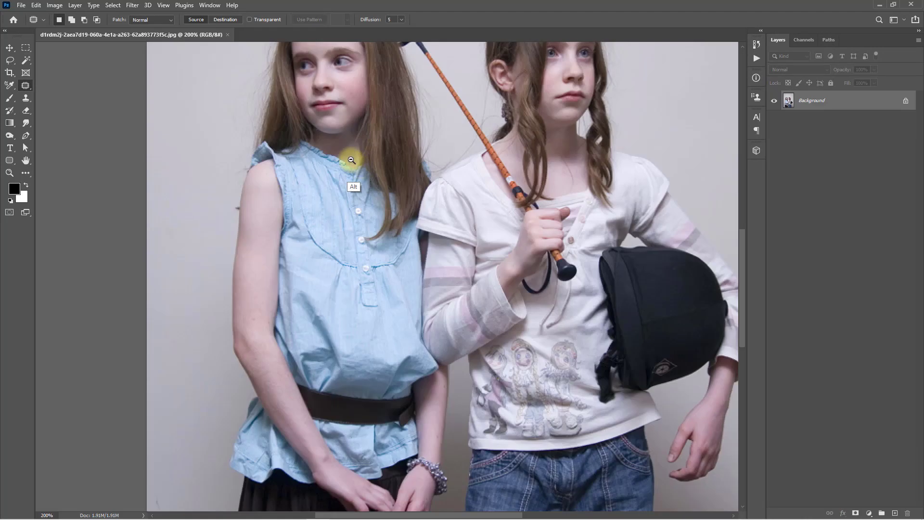
- With the Pen tool in Path mode, trace the edge between the two girls from the whip's tip down past the blue blouse
{"action": "scroll", "coordinate": [347, 159], "scroll_direction": "down", "scroll_amount": 2}
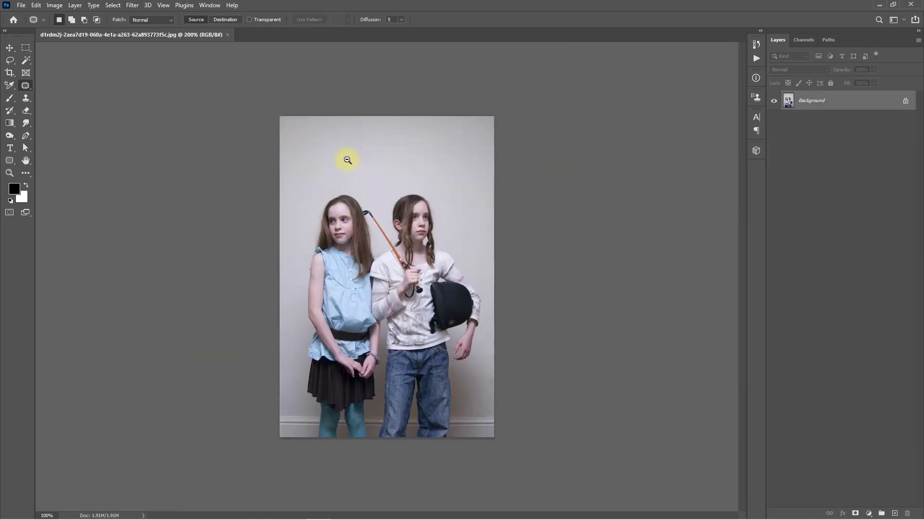
{"action": "left_click", "coordinate": [332, 206], "text": "ctrl"}
{"action": "left_click", "coordinate": [336, 240], "text": "ctrl"}
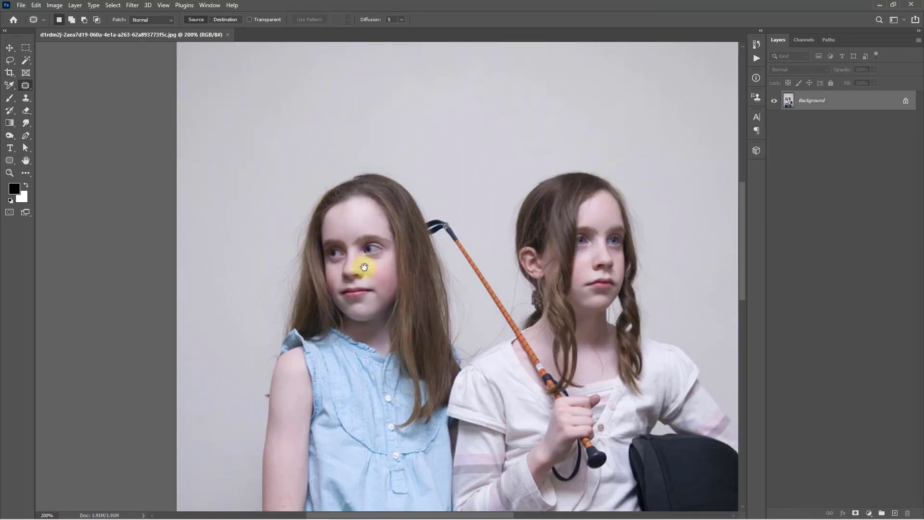
{"action": "left_click_drag", "start_coordinate": [363, 267], "coordinate": [356, 199]}
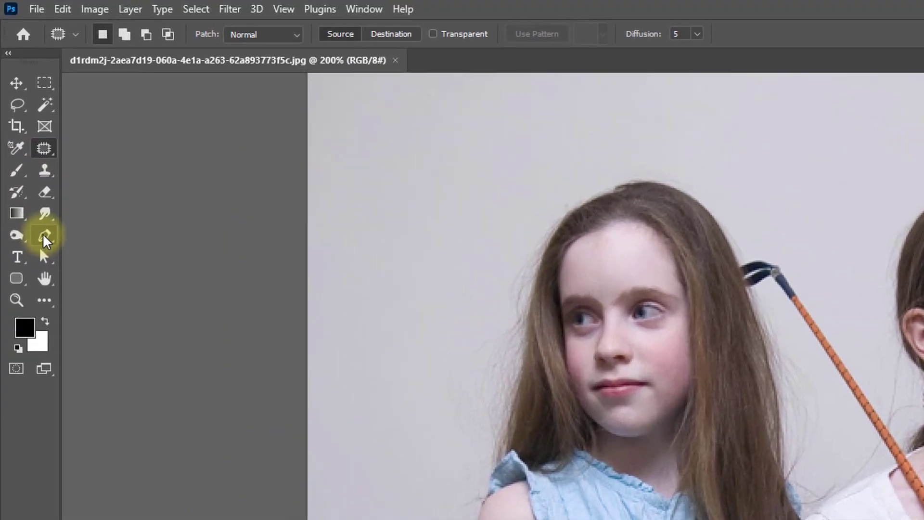
{"action": "left_click", "coordinate": [26, 135]}
{"action": "right_click", "coordinate": [44, 235]}
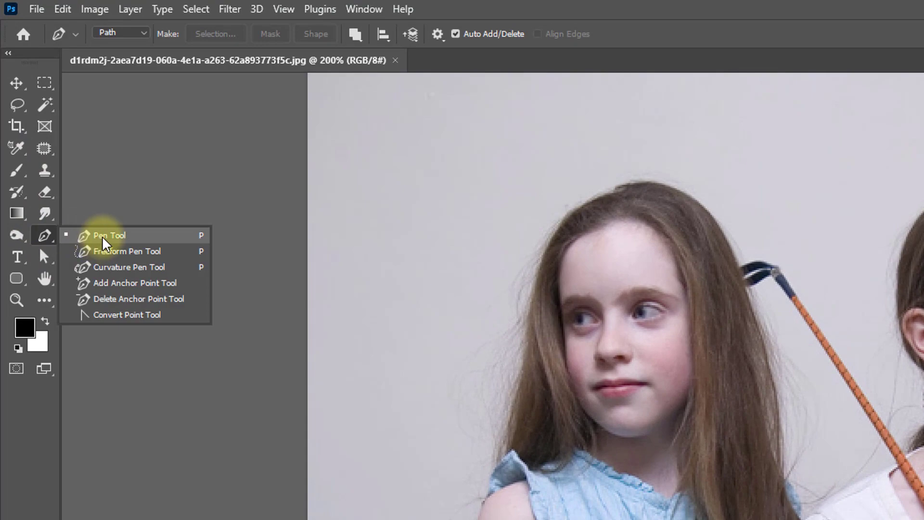
{"action": "left_click", "coordinate": [99, 239]}
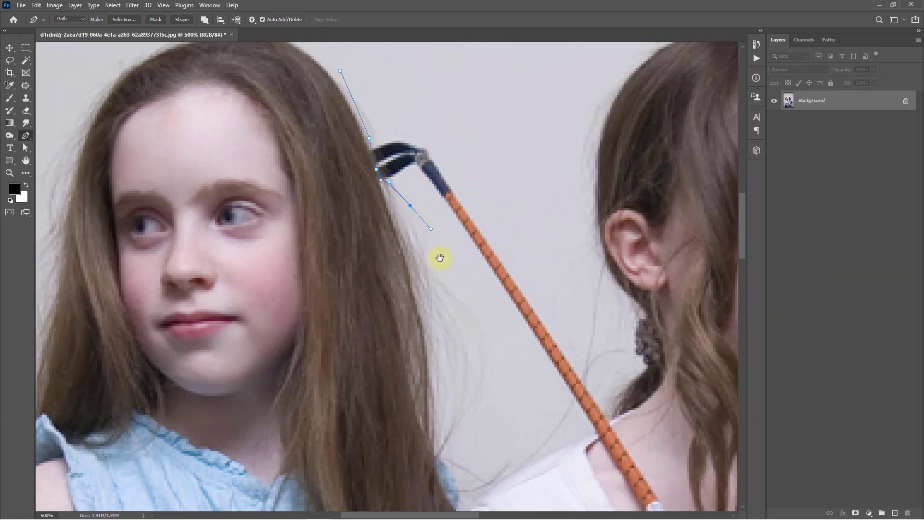
{"action": "left_click_drag", "start_coordinate": [446, 276], "coordinate": [380, 140]}
{"action": "left_click_drag", "start_coordinate": [383, 208], "coordinate": [390, 278]}
{"action": "left_click_drag", "start_coordinate": [391, 354], "coordinate": [414, 94]}
{"action": "left_click_drag", "start_coordinate": [401, 164], "coordinate": [399, 203]}
{"action": "left_click_drag", "start_coordinate": [394, 187], "coordinate": [410, 90]}
{"action": "left_click_drag", "start_coordinate": [404, 170], "coordinate": [404, 92]}
{"action": "left_click_drag", "start_coordinate": [401, 152], "coordinate": [400, 194]}
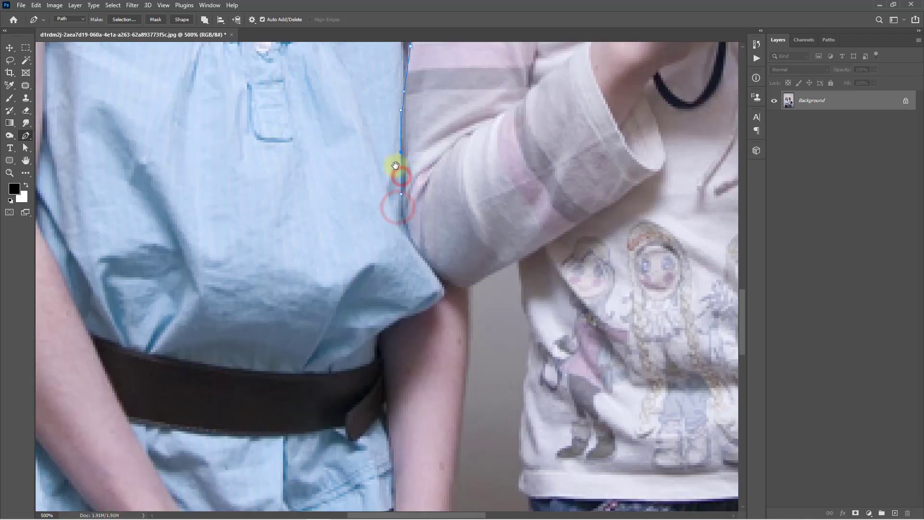
{"action": "scroll", "coordinate": [392, 264], "scroll_direction": "down", "scroll_amount": 1}
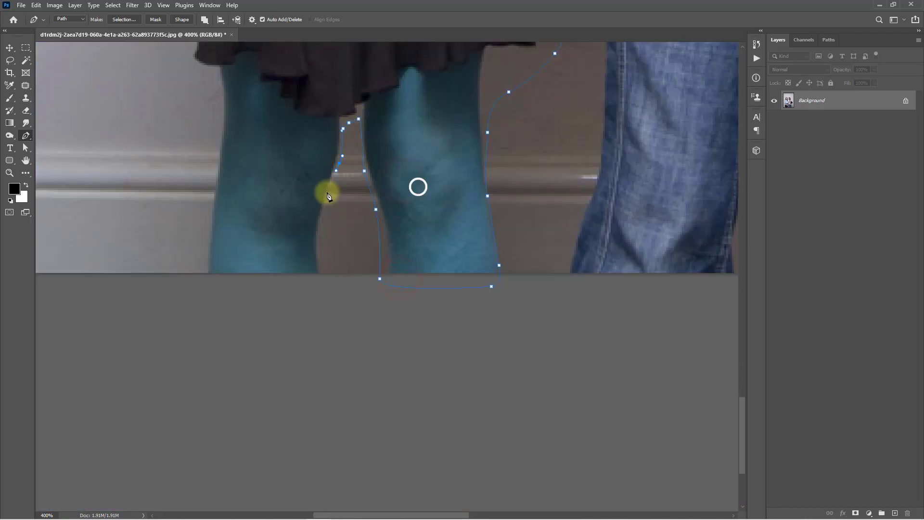
- Continue the path around the stockinged legs, following their edges and running just below the photo's lower border
{"action": "left_click_drag", "start_coordinate": [326, 200], "coordinate": [321, 214]}
{"action": "left_click_drag", "start_coordinate": [324, 204], "coordinate": [336, 129]}
{"action": "scroll", "coordinate": [221, 226], "scroll_direction": "up", "scroll_amount": 3}
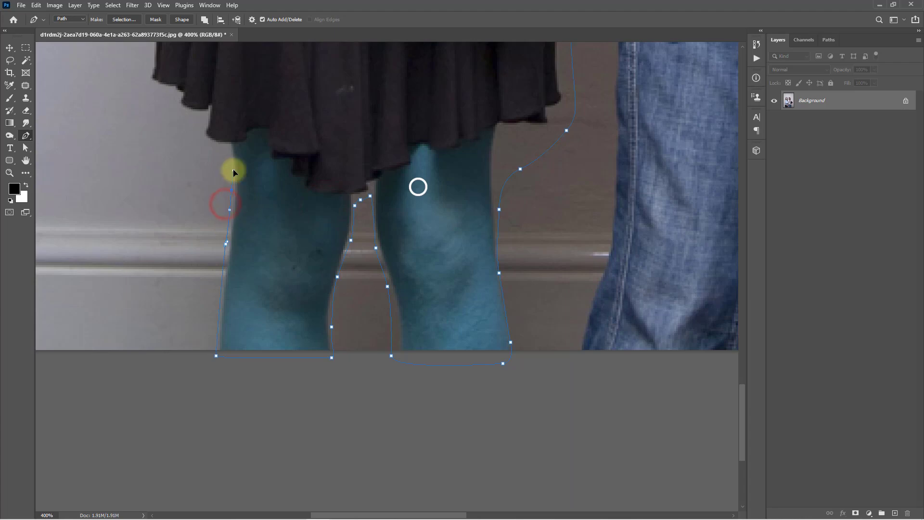
- Extend the path up the outer side of the skirt and the blue blouse's hem
{"action": "scroll", "coordinate": [231, 202], "scroll_direction": "up", "scroll_amount": 4}
{"action": "scroll", "coordinate": [269, 279], "scroll_direction": "left", "scroll_amount": 3}
{"action": "left_click", "coordinate": [282, 299]}
{"action": "left_click", "coordinate": [269, 245]}
{"action": "left_click_drag", "start_coordinate": [276, 215], "coordinate": [248, 429]}
{"action": "left_click_drag", "start_coordinate": [233, 435], "coordinate": [241, 297]}
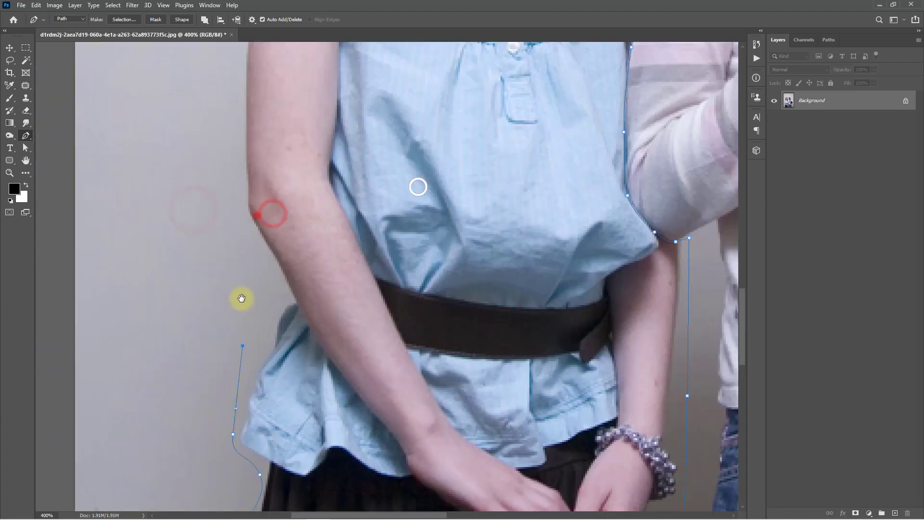
- Trace the path loosely around the girl's outer arm and hair, and close it at the starting point beside the whip
{"action": "left_click_drag", "start_coordinate": [255, 215], "coordinate": [279, 396]}
{"action": "left_click_drag", "start_coordinate": [232, 179], "coordinate": [224, 360]}
{"action": "left_click_drag", "start_coordinate": [255, 249], "coordinate": [259, 172]}
{"action": "scroll", "coordinate": [251, 231], "scroll_direction": "up", "scroll_amount": 5}
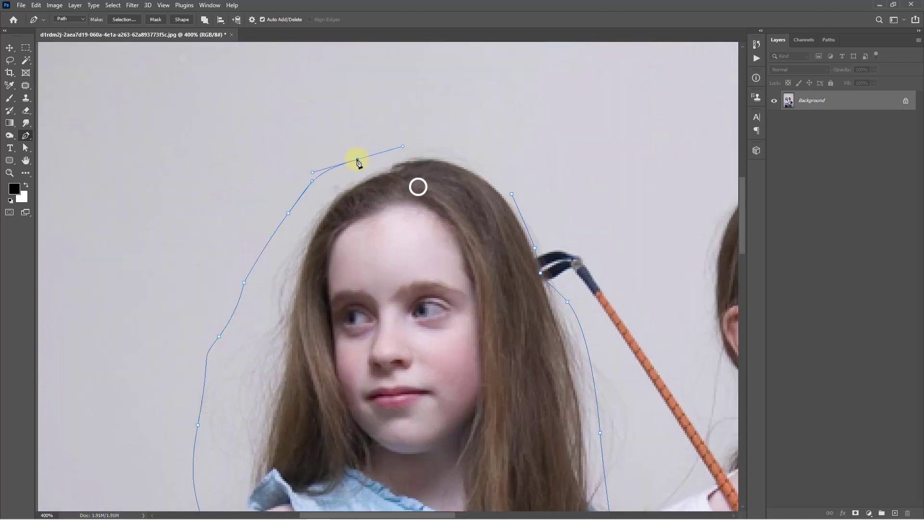
{"action": "scroll", "coordinate": [304, 164], "scroll_direction": "down", "scroll_amount": 2}
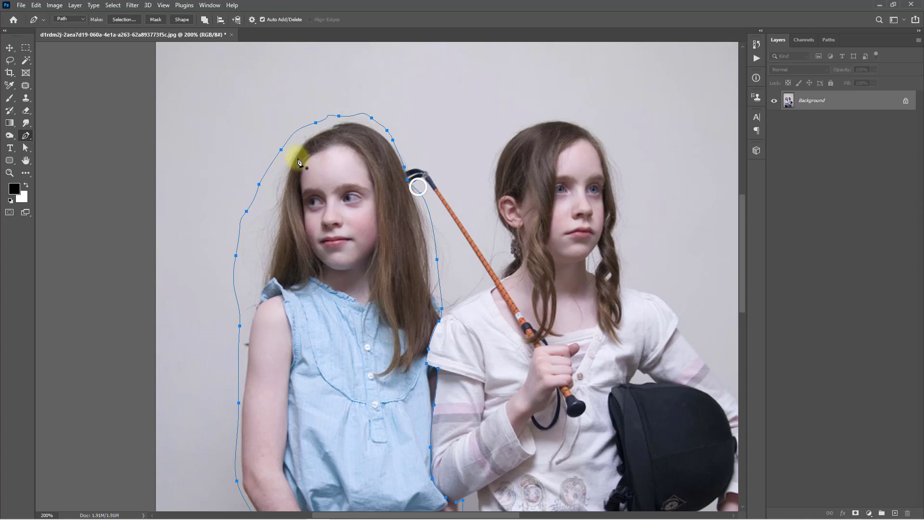
- Convert the path into a new anti-aliased selection with a feather radius of 1 pixel
{"action": "right_click", "coordinate": [289, 183]}
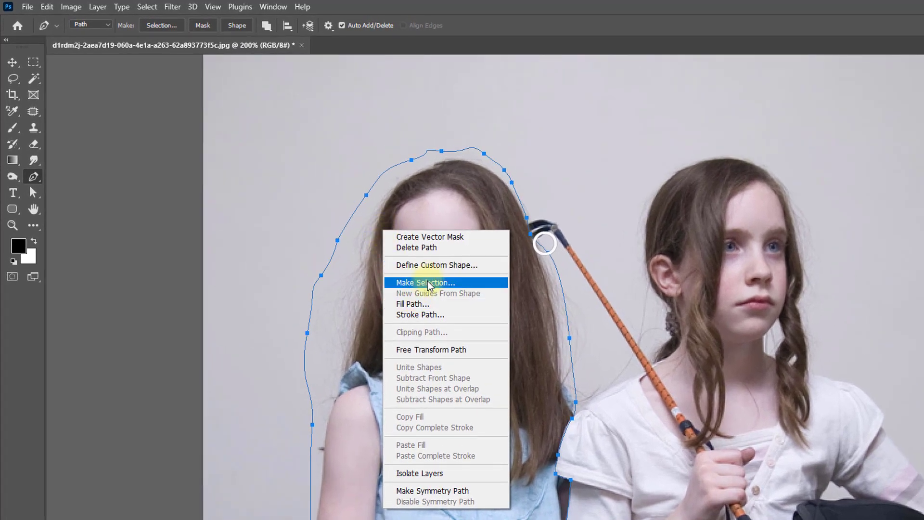
{"action": "left_click", "coordinate": [428, 284]}
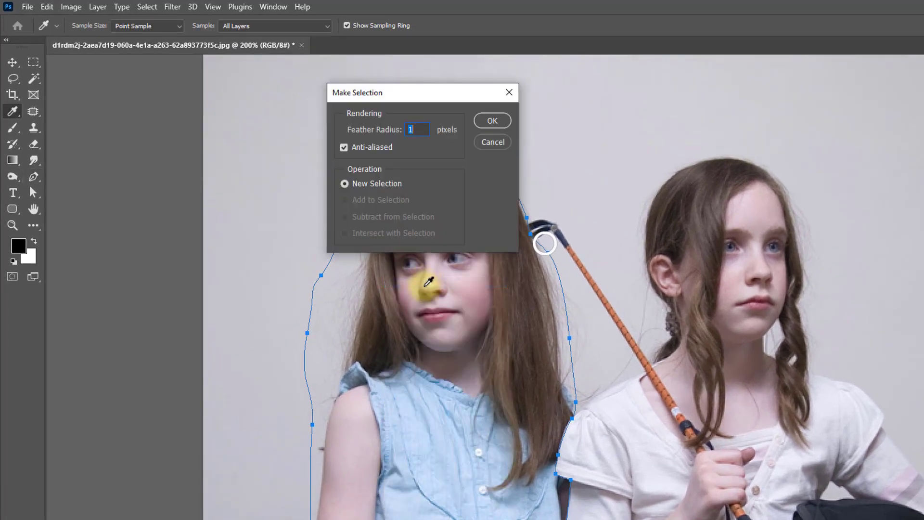
{"action": "left_click", "coordinate": [403, 129]}
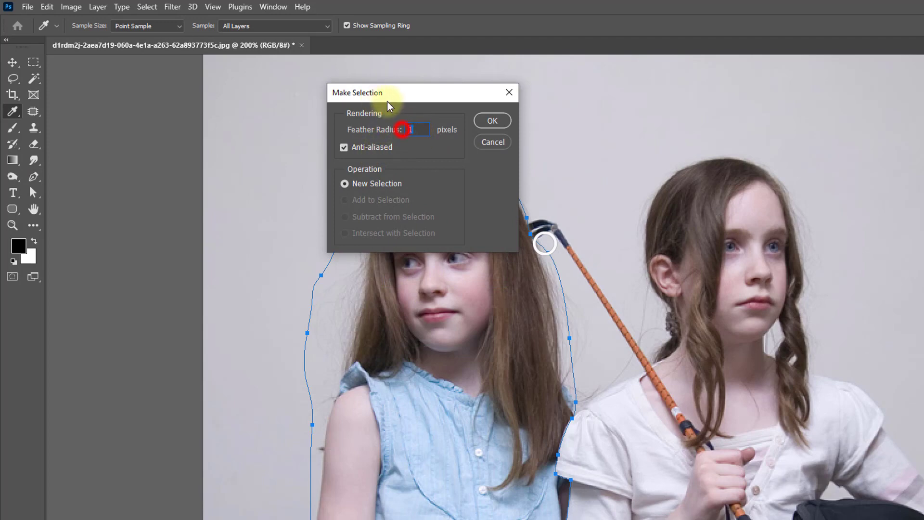
{"action": "left_click", "coordinate": [493, 121]}
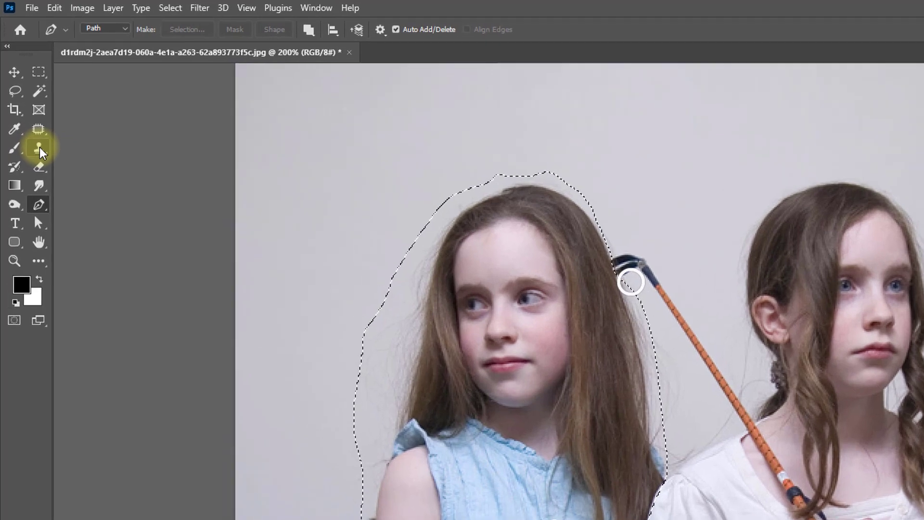
- Choose the Clone Stamp tool and enlarge its brush to 70 pixels
{"action": "left_click_drag", "start_coordinate": [33, 128], "coordinate": [84, 130]}
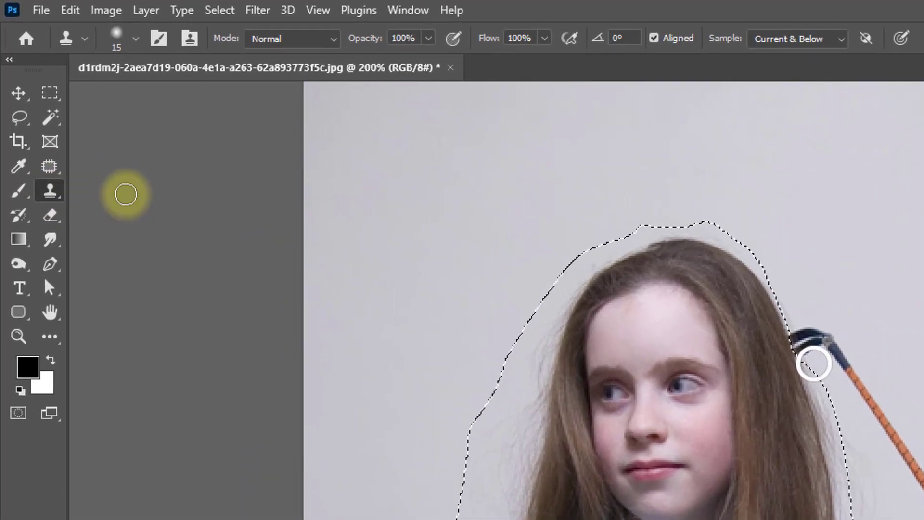
{"action": "key", "text": "bracketright"}
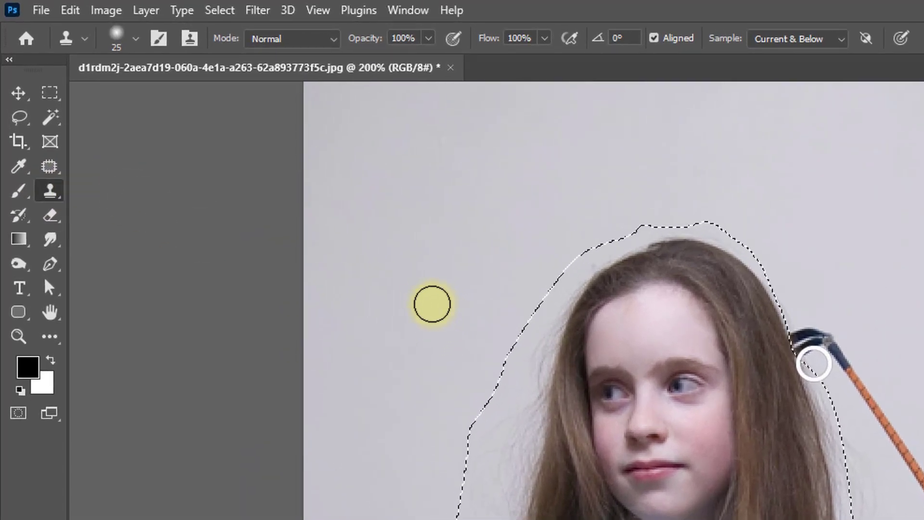
{"action": "key", "text": "bracketright"}
{"action": "key", "text": "bracketright"}
{"action": "key", "text": "bracketright"}
{"action": "key", "text": "bracketright"}
{"action": "key", "text": "bracketright"}
{"action": "key", "text": "bracketright"}
{"action": "key", "text": "bracketright"}
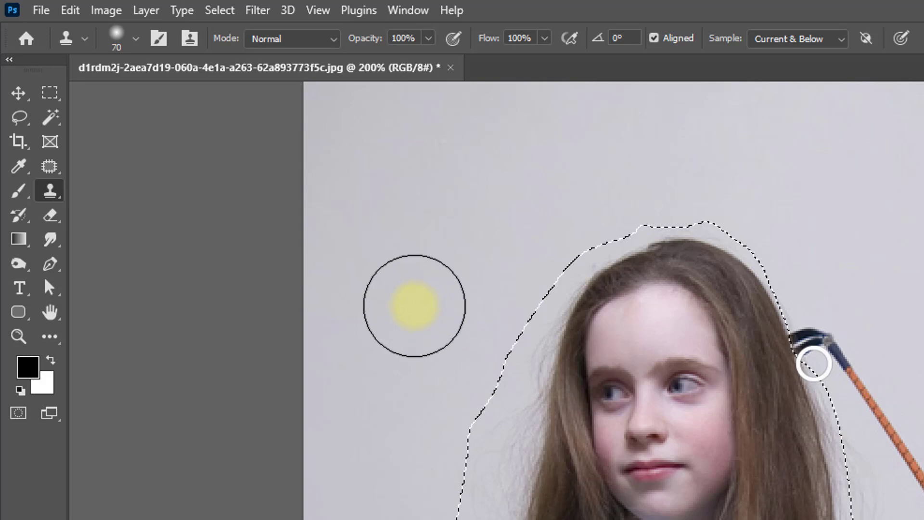
- Sample the plain wall beside and above the selected girl and clone it over the top and inner side of her hair
{"action": "key", "text": "alt"}
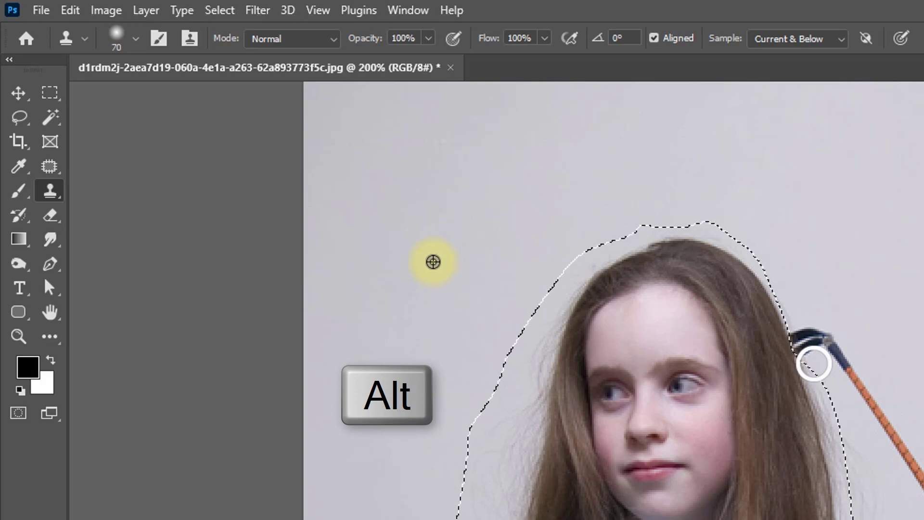
{"action": "left_click", "coordinate": [433, 261], "text": "alt"}
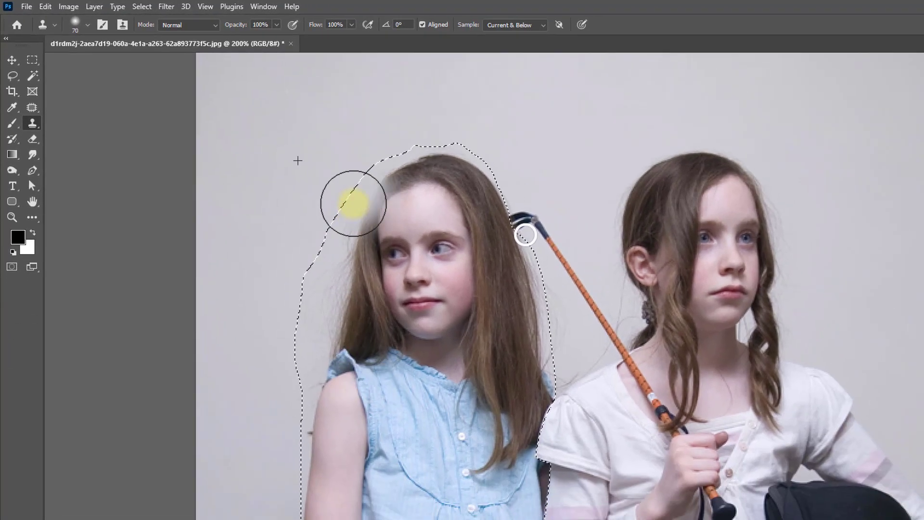
{"action": "mouse_move", "coordinate": [353, 203]}
{"action": "left_mouse_down"}
{"action": "mouse_move", "coordinate": [480, 217]}
{"action": "mouse_move", "coordinate": [508, 259]}
{"action": "left_mouse_up"}
{"action": "left_click", "coordinate": [530, 107], "text": "alt"}
{"action": "left_click_drag", "start_coordinate": [497, 301], "coordinate": [526, 370]}
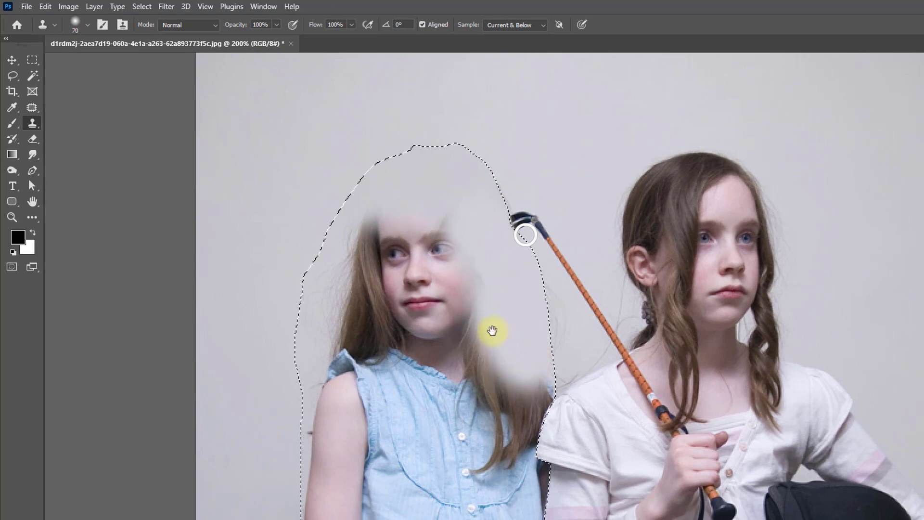
- Sample nearby wall areas and clone them over the girl's face, remaining hair and neck
{"action": "left_click_drag", "start_coordinate": [451, 253], "coordinate": [409, 319]}
{"action": "left_click", "coordinate": [431, 165], "text": "alt"}
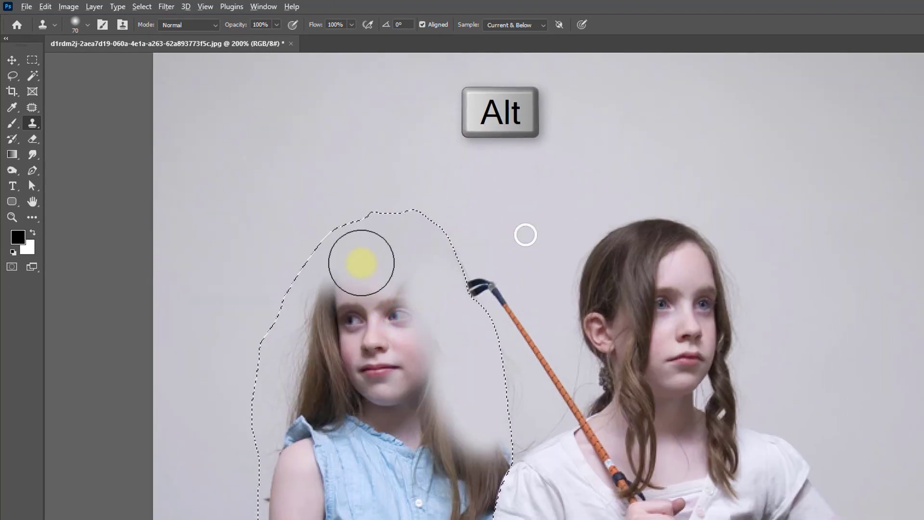
{"action": "mouse_move", "coordinate": [363, 268]}
{"action": "left_mouse_down"}
{"action": "mouse_move", "coordinate": [384, 297]}
{"action": "mouse_move", "coordinate": [322, 339]}
{"action": "mouse_move", "coordinate": [294, 389]}
{"action": "left_mouse_up"}
{"action": "left_click", "coordinate": [334, 283], "text": "alt"}
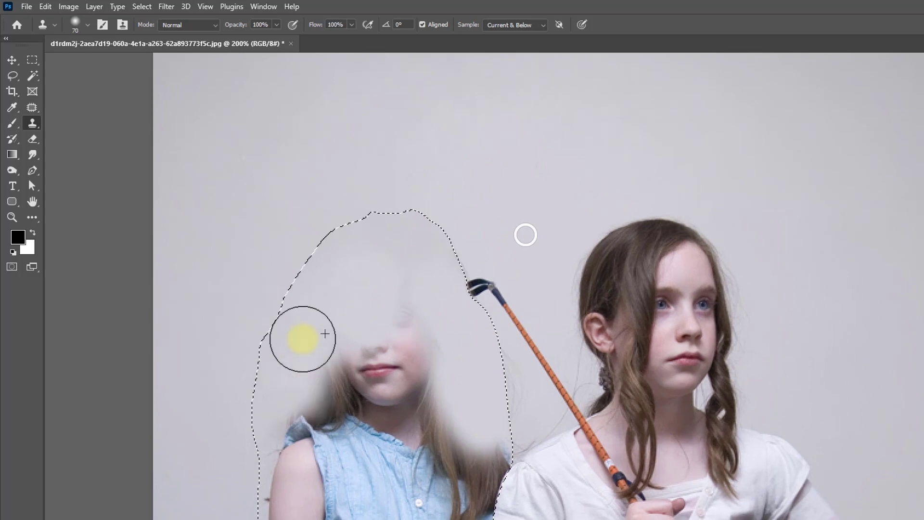
{"action": "mouse_move", "coordinate": [303, 339]}
{"action": "left_mouse_down"}
{"action": "mouse_move", "coordinate": [334, 384]}
{"action": "mouse_move", "coordinate": [377, 363]}
{"action": "mouse_move", "coordinate": [425, 363]}
{"action": "mouse_move", "coordinate": [462, 486]}
{"action": "left_mouse_up"}
- Clone freshly sampled wall over the leftover hair and the outer shoulder of the girl in blue
{"action": "left_click", "coordinate": [388, 119], "text": "alt"}
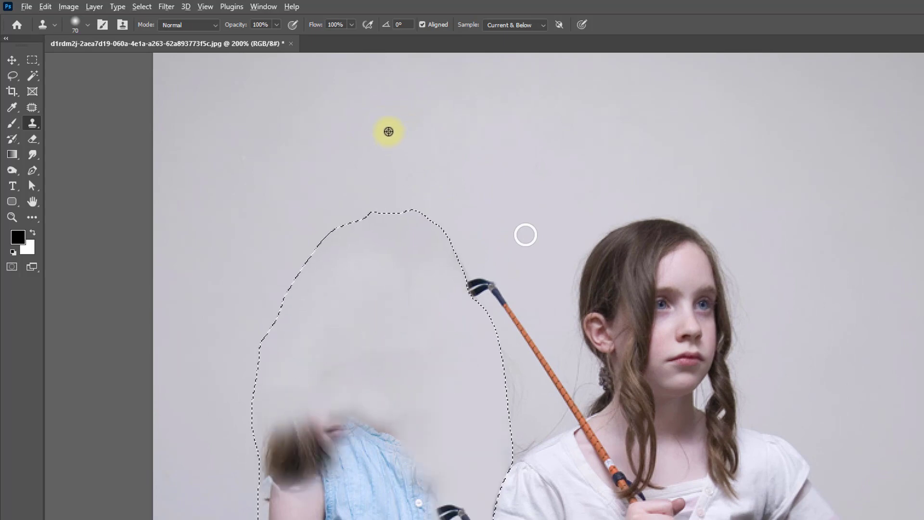
{"action": "left_click", "coordinate": [377, 126], "text": "alt"}
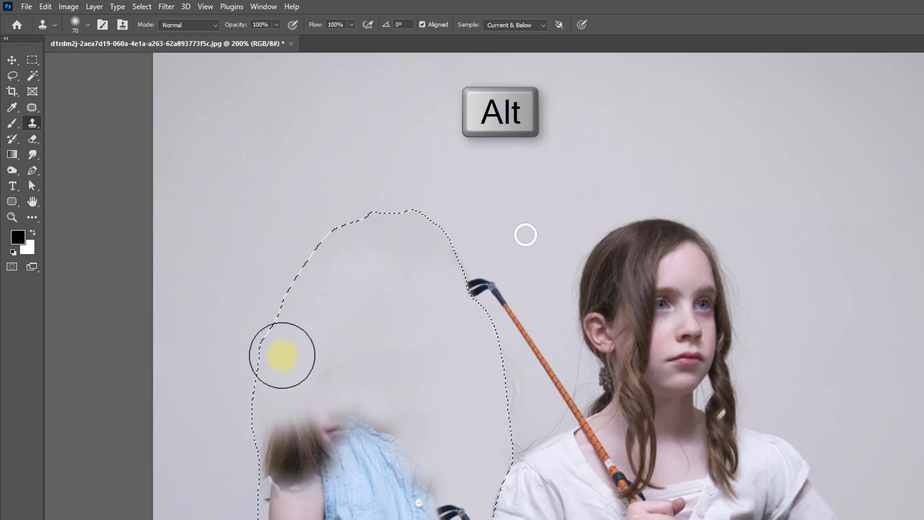
{"action": "mouse_move", "coordinate": [279, 362]}
{"action": "left_mouse_down"}
{"action": "mouse_move", "coordinate": [293, 459]}
{"action": "mouse_move", "coordinate": [270, 458]}
{"action": "left_mouse_up"}
{"action": "left_click", "coordinate": [303, 342], "text": "alt"}
{"action": "mouse_move", "coordinate": [307, 403]}
{"action": "left_mouse_down"}
{"action": "mouse_move", "coordinate": [319, 446]}
{"action": "mouse_move", "coordinate": [374, 457]}
{"action": "mouse_move", "coordinate": [425, 496]}
{"action": "mouse_move", "coordinate": [375, 275]}
{"action": "mouse_move", "coordinate": [413, 266]}
{"action": "left_mouse_up"}
- Clone the wall over the inner side of the blue blouse, along the other girl's sleeve
{"action": "left_click", "coordinate": [354, 351], "text": "alt"}
{"action": "left_click", "coordinate": [375, 237], "text": "alt"}
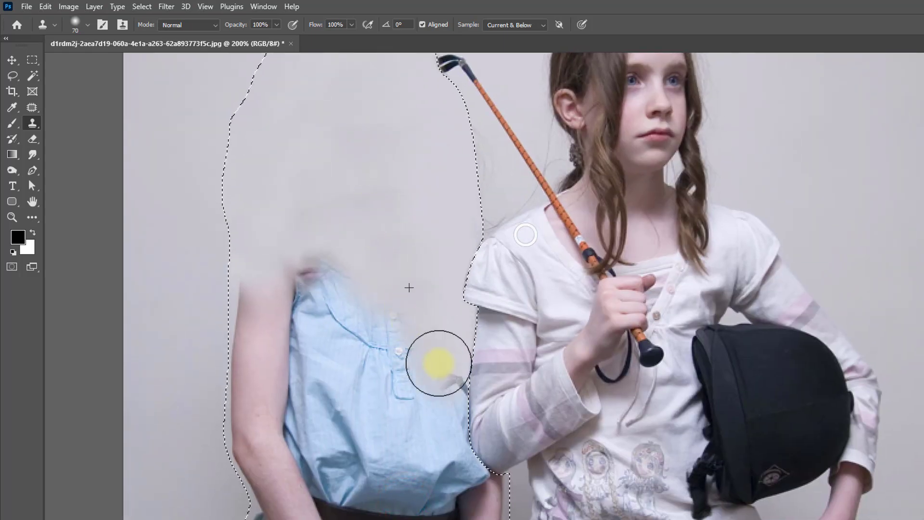
{"action": "mouse_move", "coordinate": [438, 362]}
{"action": "left_mouse_down"}
{"action": "mouse_move", "coordinate": [425, 349]}
{"action": "mouse_move", "coordinate": [456, 471]}
{"action": "left_mouse_up"}
{"action": "left_click", "coordinate": [418, 330], "text": "alt"}
{"action": "left_click_drag", "start_coordinate": [406, 438], "coordinate": [432, 391]}
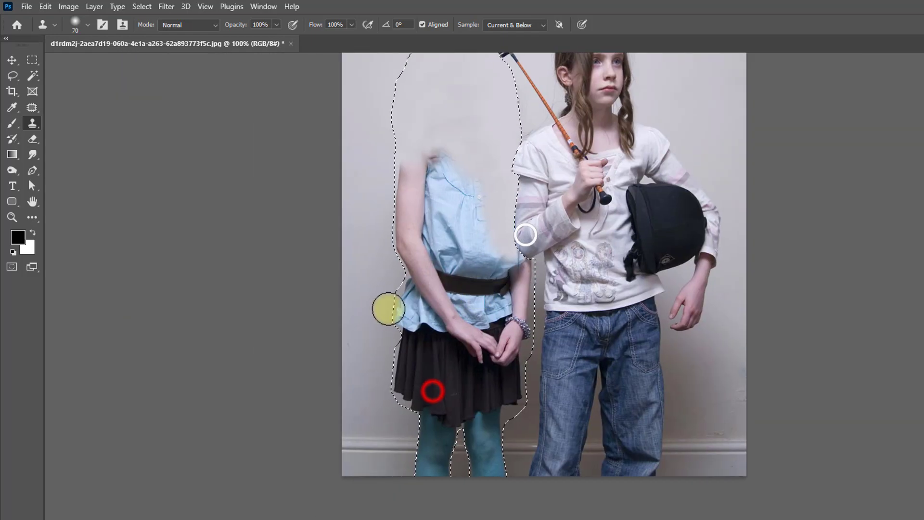
- Sample the wall at the outer side and clone it over the blouse hem, lower forearm and outer part of the skirt
{"action": "mouse_move", "coordinate": [388, 308]}
{"action": "left_mouse_down"}
{"action": "mouse_move", "coordinate": [356, 345]}
{"action": "mouse_move", "coordinate": [373, 346]}
{"action": "mouse_move", "coordinate": [358, 327]}
{"action": "mouse_move", "coordinate": [397, 341]}
{"action": "mouse_move", "coordinate": [376, 343]}
{"action": "mouse_move", "coordinate": [381, 311]}
{"action": "mouse_move", "coordinate": [363, 320]}
{"action": "mouse_move", "coordinate": [386, 345]}
{"action": "mouse_move", "coordinate": [389, 388]}
{"action": "mouse_move", "coordinate": [416, 330]}
{"action": "mouse_move", "coordinate": [426, 405]}
{"action": "mouse_move", "coordinate": [409, 392]}
{"action": "mouse_move", "coordinate": [419, 283]}
{"action": "mouse_move", "coordinate": [377, 248]}
{"action": "left_mouse_up"}
{"action": "left_click", "coordinate": [363, 320], "text": "alt"}
{"action": "key", "text": "ctrl+d"}
{"action": "left_click", "coordinate": [410, 392], "text": "ctrl"}
{"action": "left_click", "coordinate": [377, 247], "text": "ctrl"}
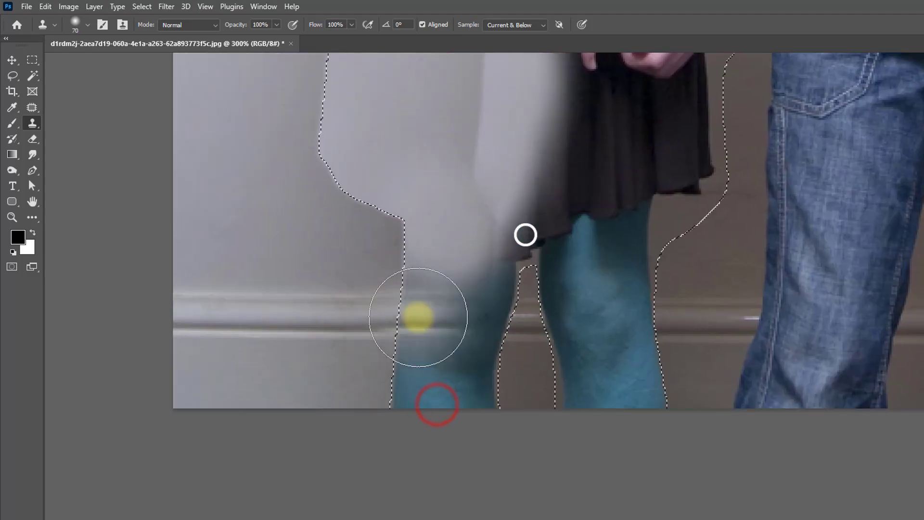
- Clone the baseboard and wall over both stockinged legs, aligning the moulding and reducing the brush to 50 pixels
{"action": "left_click_drag", "start_coordinate": [419, 316], "coordinate": [349, 324]}
{"action": "left_click", "coordinate": [348, 324], "text": "alt"}
{"action": "left_click_drag", "start_coordinate": [567, 270], "coordinate": [605, 315]}
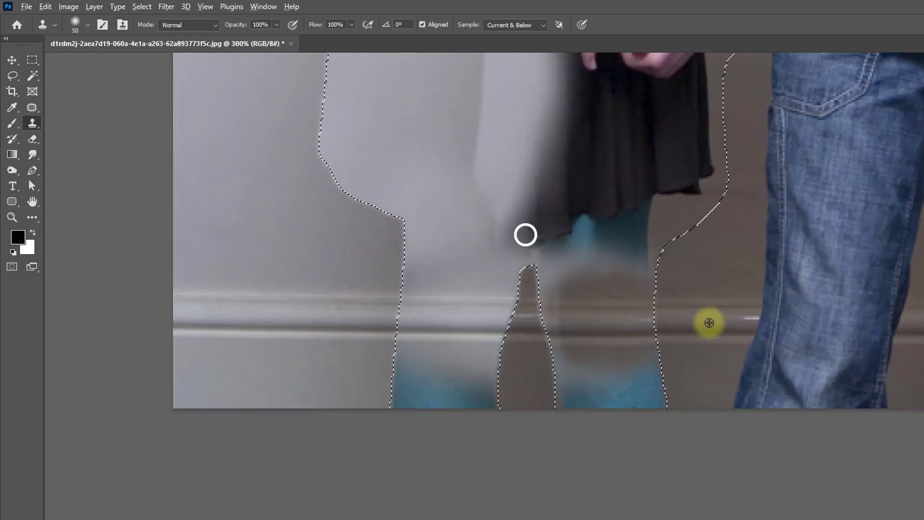
{"action": "mouse_move", "coordinate": [709, 322]}
{"action": "left_mouse_down"}
{"action": "mouse_move", "coordinate": [633, 332]}
{"action": "mouse_move", "coordinate": [686, 336]}
{"action": "mouse_move", "coordinate": [660, 330]}
{"action": "left_mouse_up"}
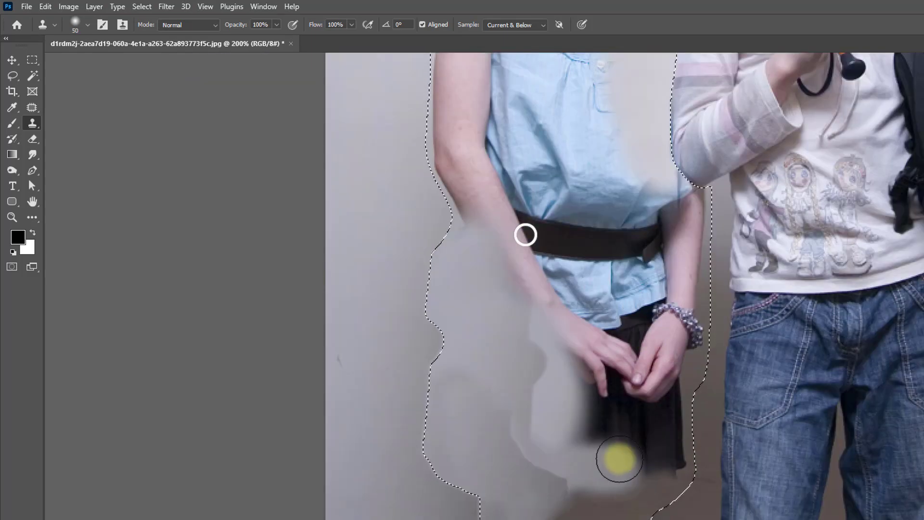
- Clone sampled wall over the lower skirt and the area below the folded hands
{"action": "scroll", "coordinate": [657, 396], "scroll_direction": "down", "scroll_amount": 1}
{"action": "left_click_drag", "start_coordinate": [777, 435], "coordinate": [633, 408]}
{"action": "scroll", "coordinate": [667, 407], "scroll_direction": "up", "scroll_amount": 1}
{"action": "left_click", "coordinate": [705, 371], "text": "alt"}
{"action": "mouse_move", "coordinate": [202, 375]}
{"action": "left_mouse_down"}
{"action": "mouse_move", "coordinate": [219, 386]}
{"action": "mouse_move", "coordinate": [264, 357]}
{"action": "mouse_move", "coordinate": [250, 342]}
{"action": "mouse_move", "coordinate": [244, 361]}
{"action": "mouse_move", "coordinate": [207, 301]}
{"action": "mouse_move", "coordinate": [407, 84]}
{"action": "left_mouse_up"}
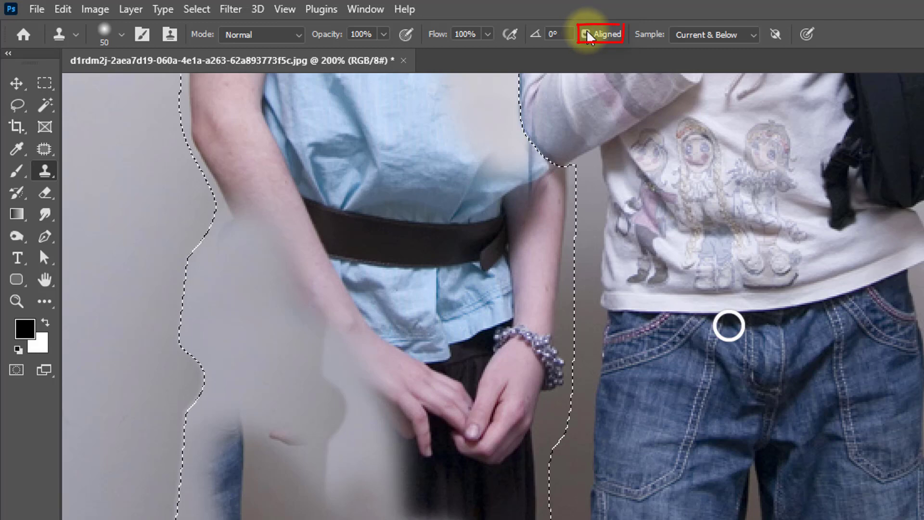
- Turn off Aligned sampling and clone wall over the leftover blue patch along the selection's outer edge
{"action": "left_click", "coordinate": [589, 34]}
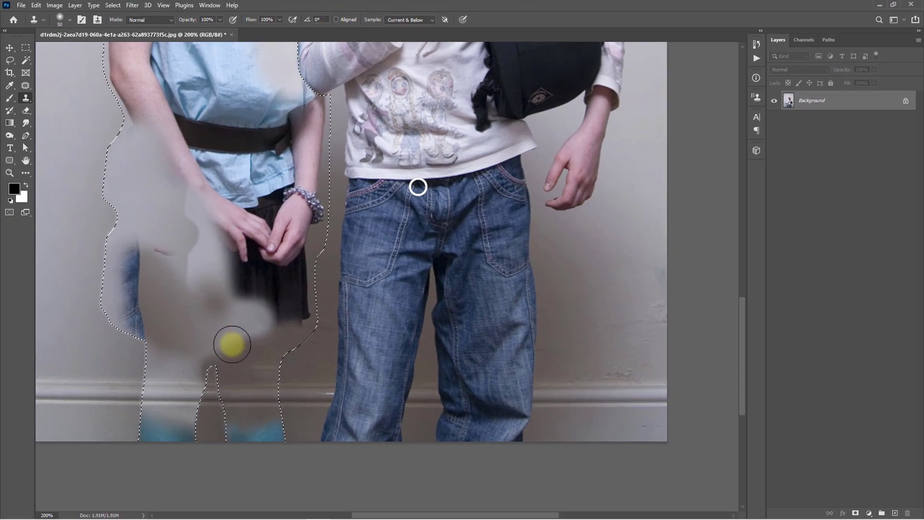
{"action": "mouse_move", "coordinate": [232, 344]}
{"action": "left_mouse_down"}
{"action": "mouse_move", "coordinate": [89, 314]}
{"action": "mouse_move", "coordinate": [67, 290]}
{"action": "mouse_move", "coordinate": [139, 306]}
{"action": "left_mouse_up"}
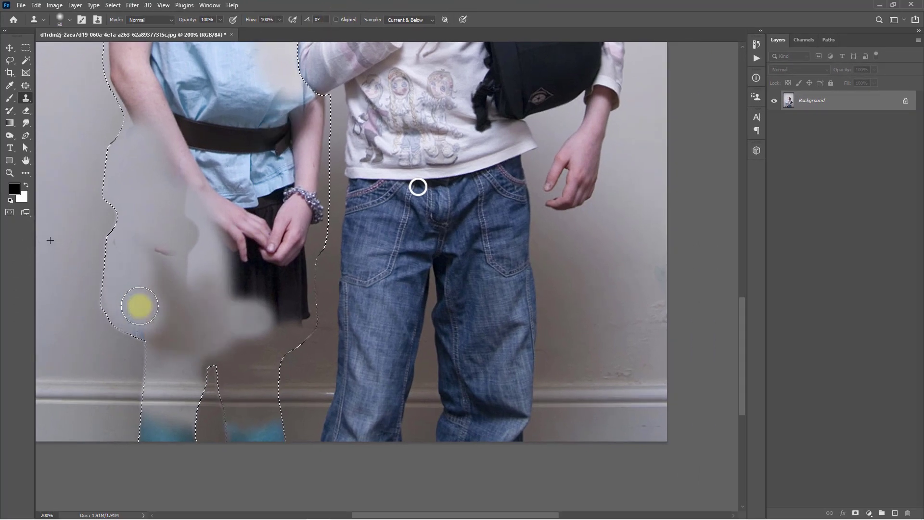
- Clone sampled wall over the bracelet, folded hands, remaining skirt, belt and blouse, using a brush of up to 100 pixels
{"action": "left_click", "coordinate": [592, 303], "text": "alt"}
{"action": "mouse_move", "coordinate": [256, 283]}
{"action": "left_mouse_down"}
{"action": "mouse_move", "coordinate": [255, 299]}
{"action": "mouse_move", "coordinate": [289, 308]}
{"action": "mouse_move", "coordinate": [308, 336]}
{"action": "mouse_move", "coordinate": [297, 268]}
{"action": "mouse_move", "coordinate": [307, 243]}
{"action": "left_mouse_up"}
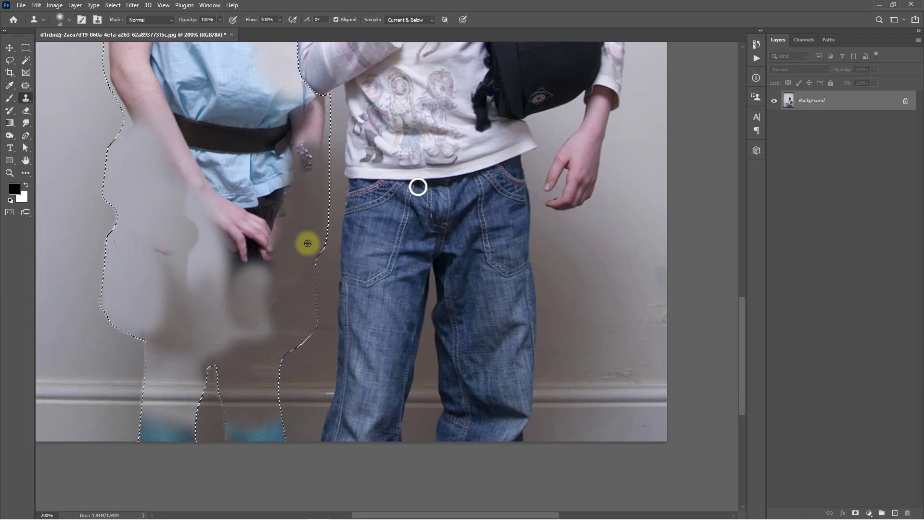
{"action": "left_click", "coordinate": [308, 243], "text": "alt"}
{"action": "mouse_move", "coordinate": [309, 185]}
{"action": "left_mouse_down"}
{"action": "mouse_move", "coordinate": [291, 180]}
{"action": "mouse_move", "coordinate": [311, 233]}
{"action": "mouse_move", "coordinate": [330, 217]}
{"action": "mouse_move", "coordinate": [374, 283]}
{"action": "left_mouse_up"}
{"action": "left_click", "coordinate": [319, 267], "text": "alt"}
{"action": "left_click", "coordinate": [330, 182], "text": "alt"}
{"action": "scroll", "coordinate": [180, 173], "scroll_direction": "down", "scroll_amount": 2}
{"action": "left_click", "coordinate": [248, 198], "text": "alt"}
{"action": "left_click_drag", "start_coordinate": [289, 216], "coordinate": [330, 279]}
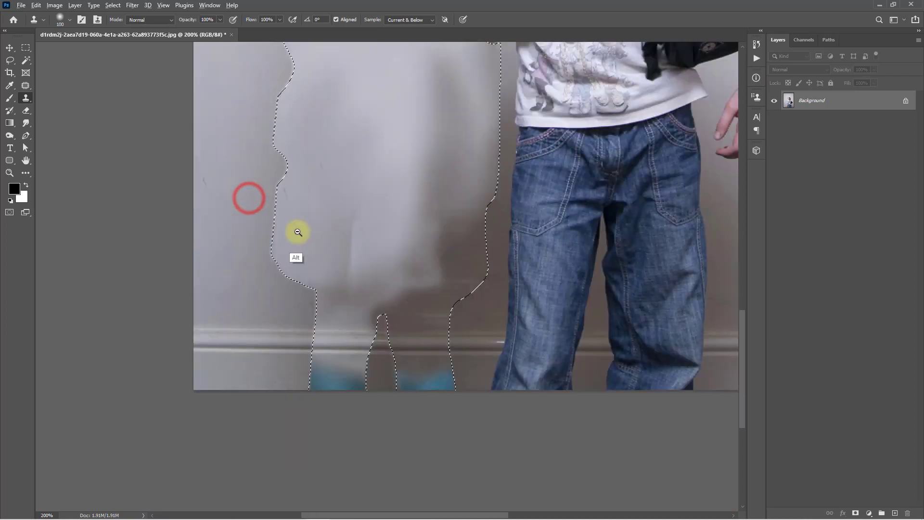
- Reduce the brush to 35 pixels and clone the lower baseboard over the blue remnant of the outer leg
{"action": "scroll", "coordinate": [297, 232], "scroll_direction": "down", "scroll_amount": 1}
{"action": "scroll", "coordinate": [274, 296], "scroll_direction": "up", "scroll_amount": 1}
{"action": "left_click", "coordinate": [283, 324], "text": "alt"}
{"action": "key", "text": "bracketleft"}
{"action": "key", "text": "bracketleft"}
{"action": "key", "text": "bracketleft"}
{"action": "key", "text": "bracketleft"}
{"action": "left_click", "coordinate": [291, 311], "text": "alt"}
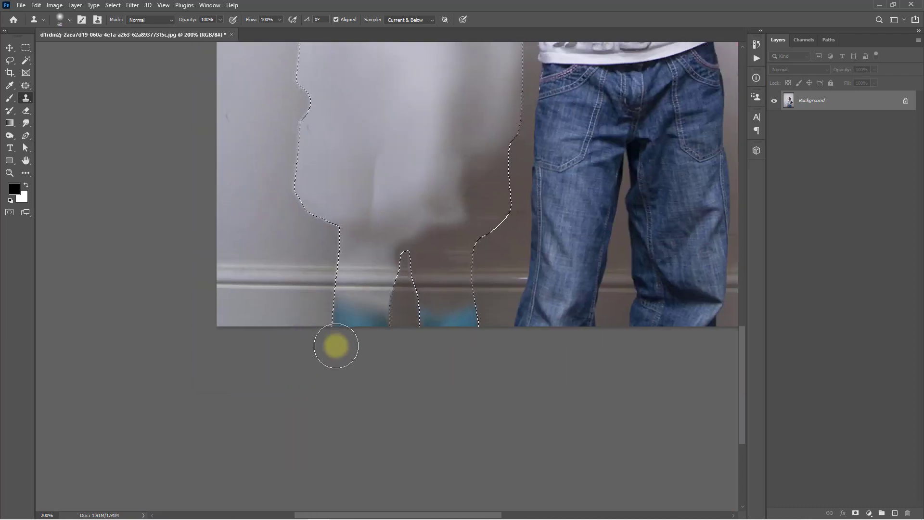
{"action": "key", "text": "bracketleft"}
{"action": "key", "text": "bracketleft"}
{"action": "key", "text": "bracketleft"}
{"action": "key", "text": "bracketleft"}
{"action": "left_click", "coordinate": [289, 311], "text": "alt"}
{"action": "left_click", "coordinate": [293, 317], "text": "alt"}
{"action": "mouse_move", "coordinate": [337, 300]}
{"action": "left_mouse_down"}
{"action": "mouse_move", "coordinate": [333, 316]}
{"action": "mouse_move", "coordinate": [370, 321]}
{"action": "left_mouse_up"}
- Clone the lower baseboard over the blue remnant of the inner leg
{"action": "left_click", "coordinate": [491, 311], "text": "alt"}
{"action": "mouse_move", "coordinate": [466, 308]}
{"action": "left_mouse_down"}
{"action": "mouse_move", "coordinate": [440, 316]}
{"action": "mouse_move", "coordinate": [497, 314]}
{"action": "mouse_move", "coordinate": [421, 332]}
{"action": "mouse_move", "coordinate": [455, 318]}
{"action": "mouse_move", "coordinate": [435, 315]}
{"action": "left_mouse_up"}
{"action": "left_click", "coordinate": [460, 323], "text": "alt"}
{"action": "left_click", "coordinate": [443, 324], "text": "alt"}
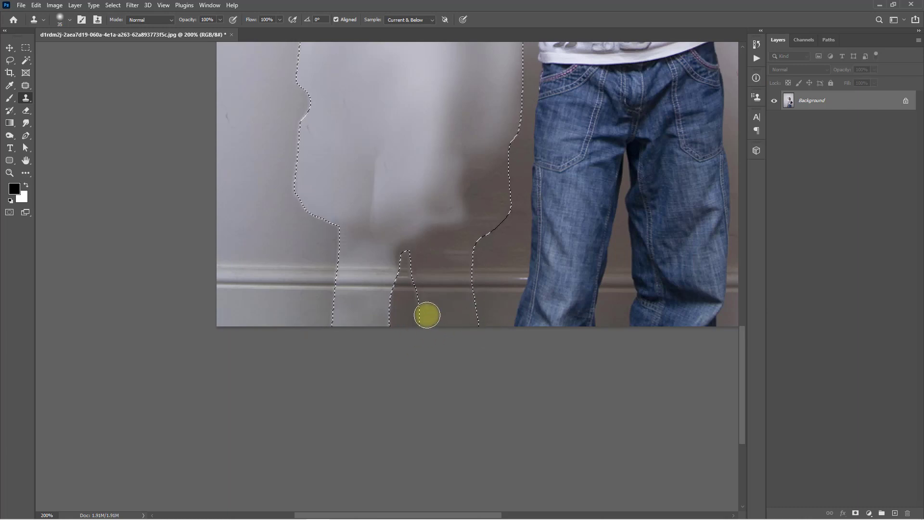
- Clear the selection around the removed girl
{"action": "scroll", "coordinate": [427, 315], "scroll_direction": "down", "scroll_amount": 2}
{"action": "scroll", "coordinate": [260, 229], "scroll_direction": "up", "scroll_amount": 1}
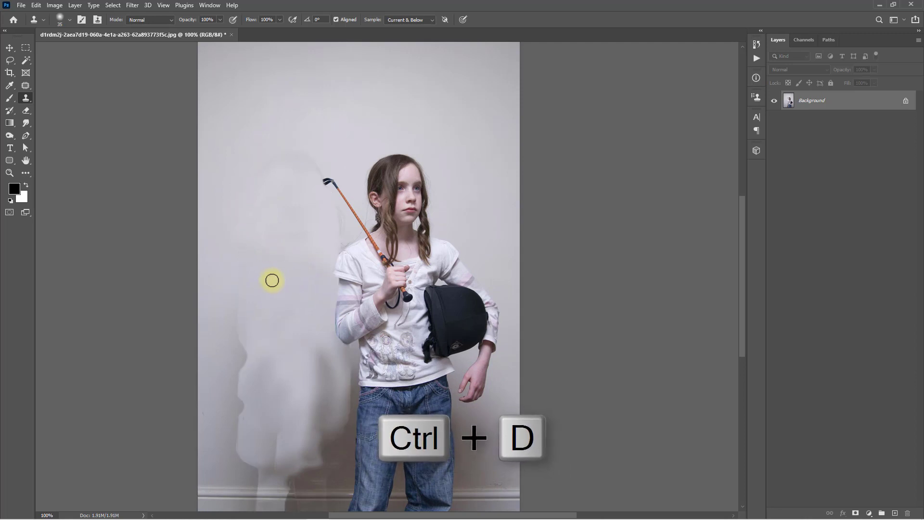
{"action": "scroll", "coordinate": [241, 244], "scroll_direction": "up", "scroll_amount": 1}
{"action": "scroll", "coordinate": [307, 272], "scroll_direction": "down", "scroll_amount": 1}
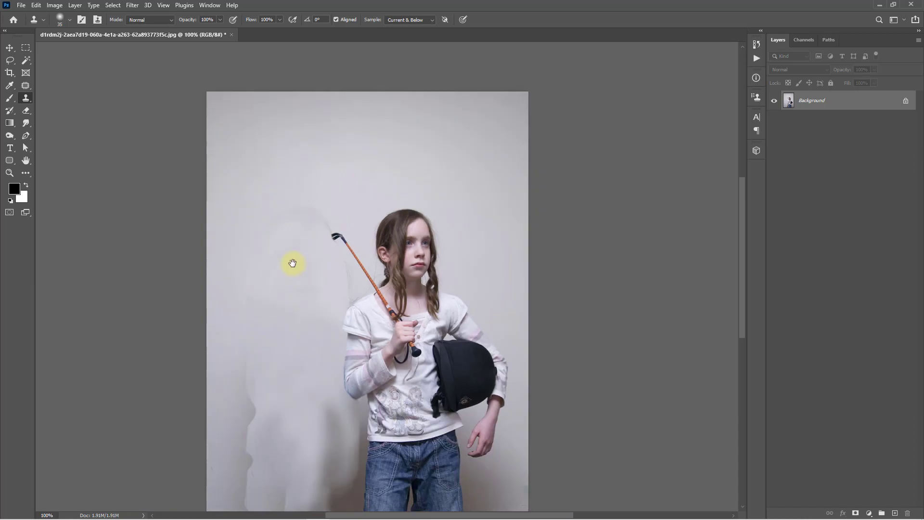
{"action": "left_click_drag", "start_coordinate": [279, 375], "coordinate": [293, 293]}
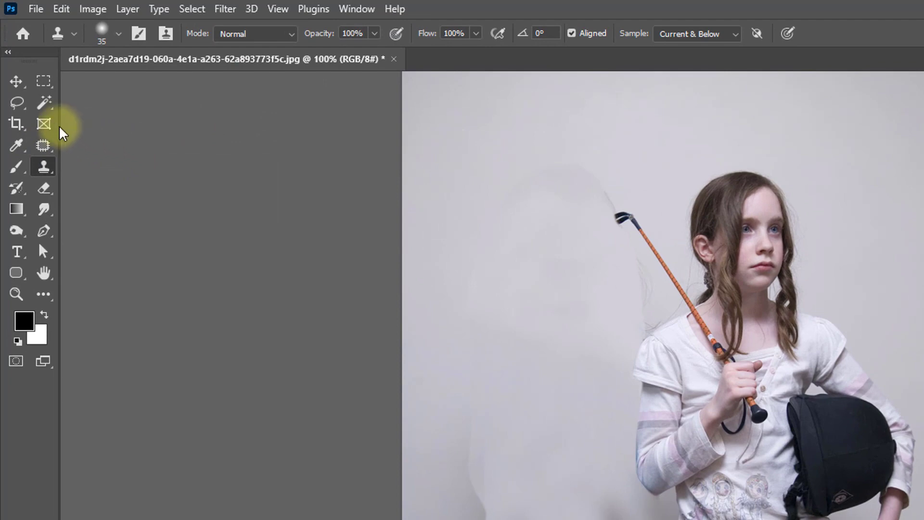
- With the Patch tool, replace the visible silhouette edge at the former upper arm with clean wall
{"action": "left_click", "coordinate": [45, 147]}
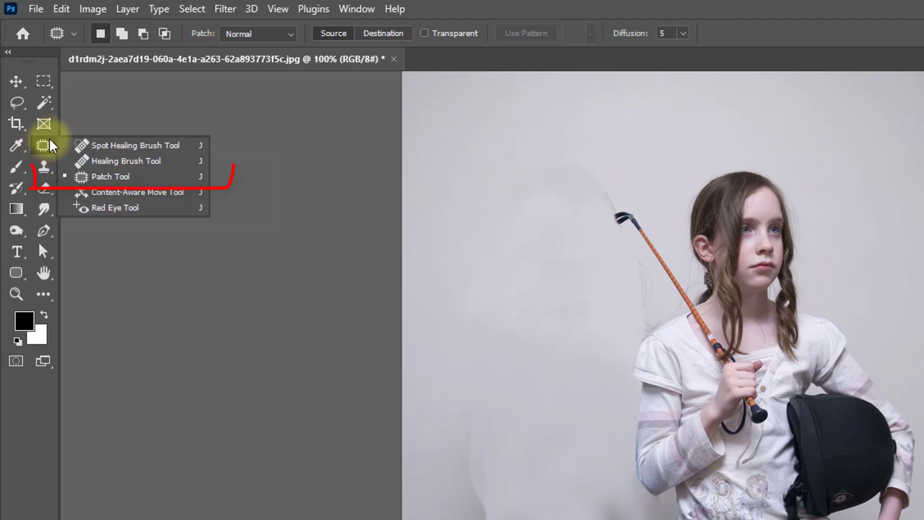
{"action": "left_click", "coordinate": [103, 178]}
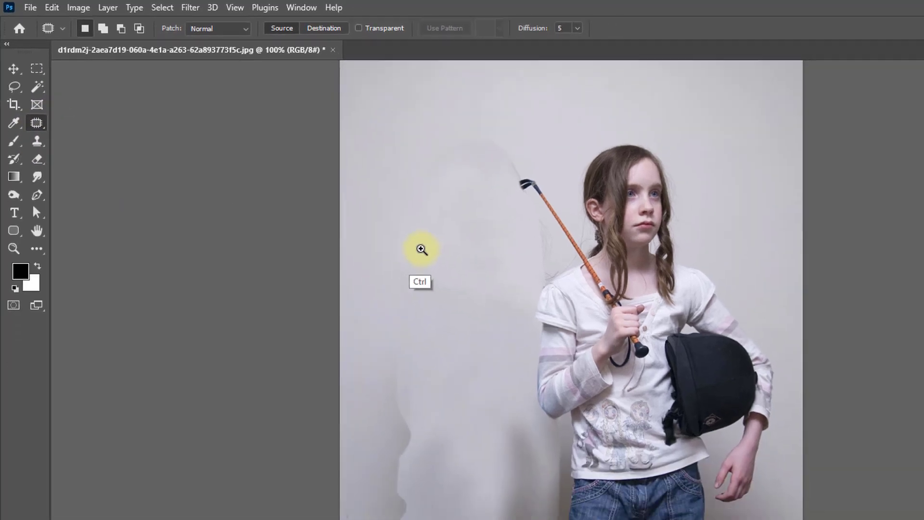
{"action": "left_click", "coordinate": [496, 295], "text": "ctrl"}
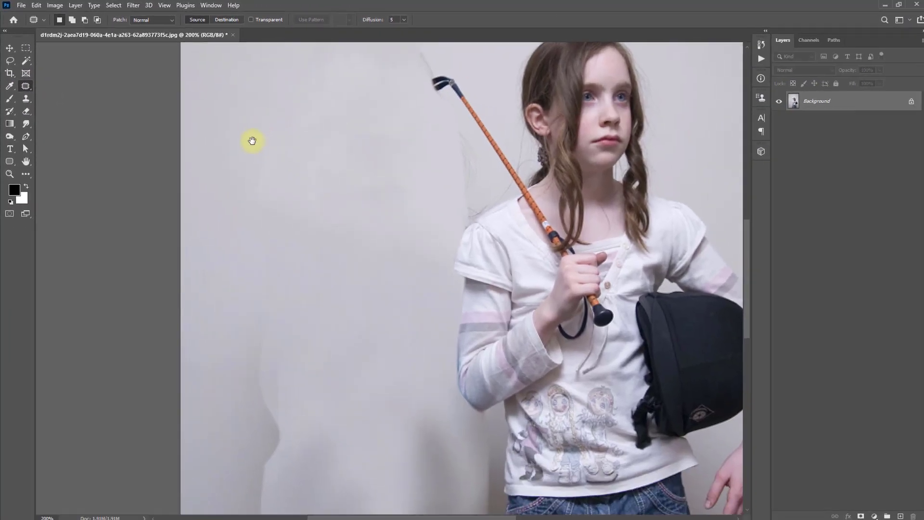
{"action": "left_click_drag", "start_coordinate": [256, 230], "coordinate": [264, 172]}
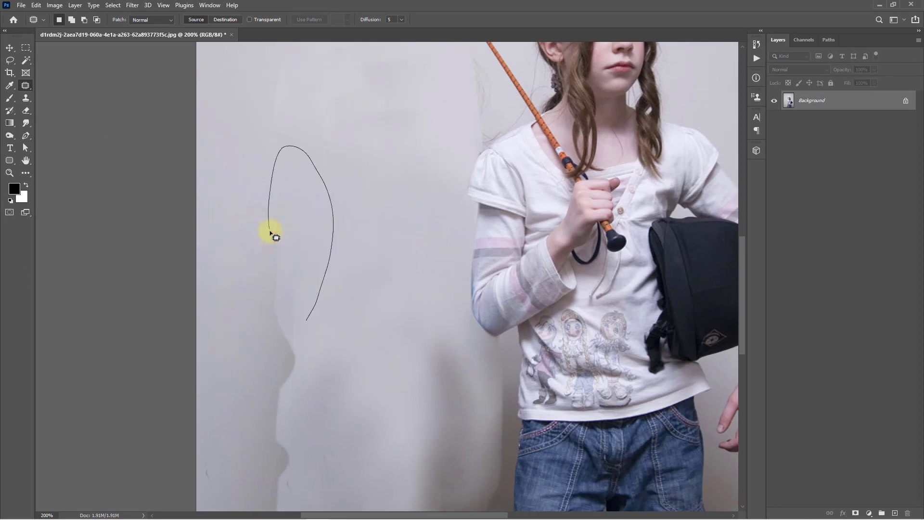
{"action": "left_click", "coordinate": [286, 212], "text": "alt"}
{"action": "left_click_drag", "start_coordinate": [286, 213], "coordinate": [304, 282]}
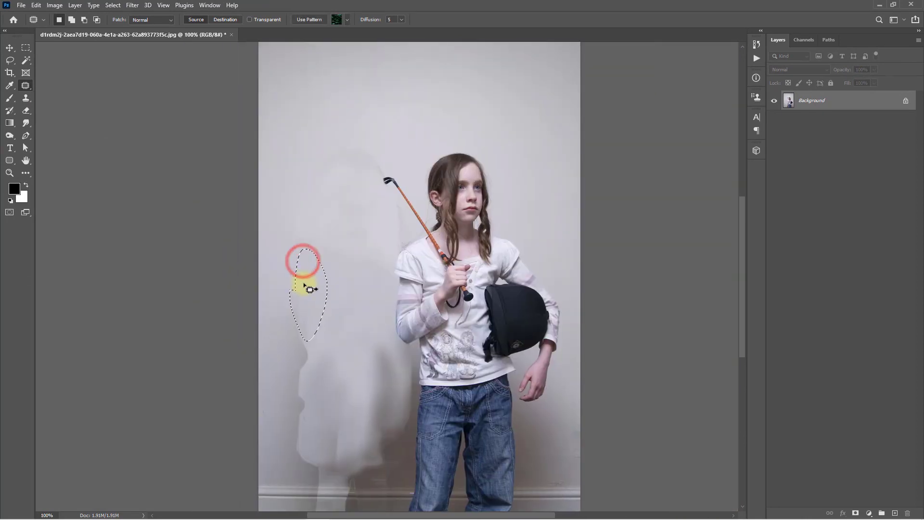
{"action": "left_click_drag", "start_coordinate": [285, 218], "coordinate": [281, 164]}
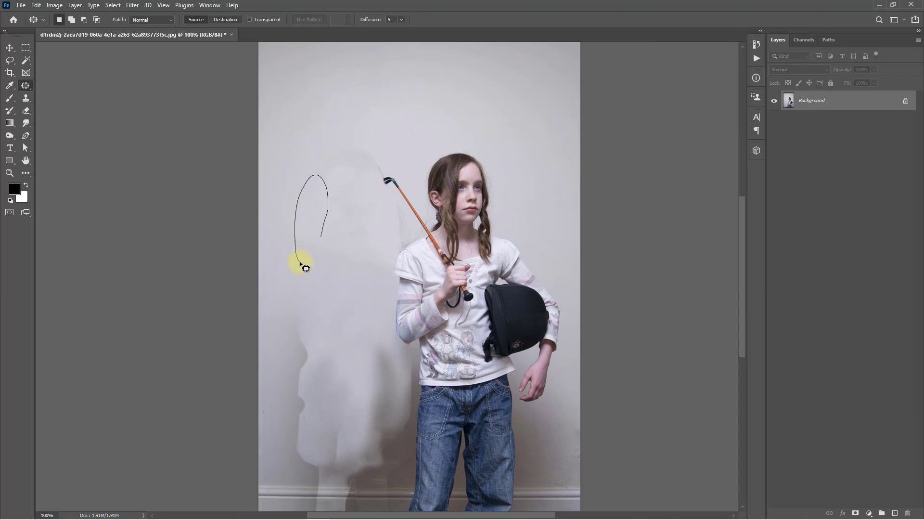
- Patch the faint outline beside and above the removed head, up to the riding crop's tip, with clean wall
{"action": "left_click_drag", "start_coordinate": [309, 246], "coordinate": [296, 127]}
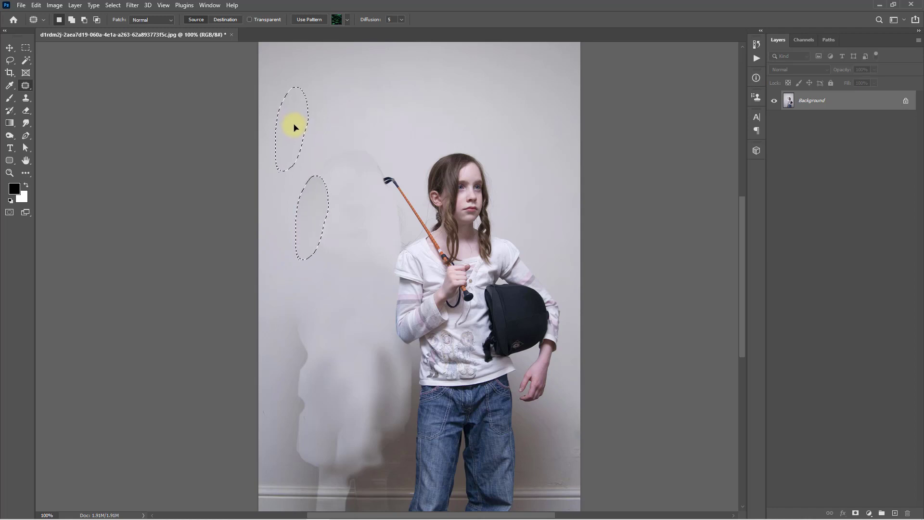
{"action": "left_click_drag", "start_coordinate": [294, 129], "coordinate": [295, 129]}
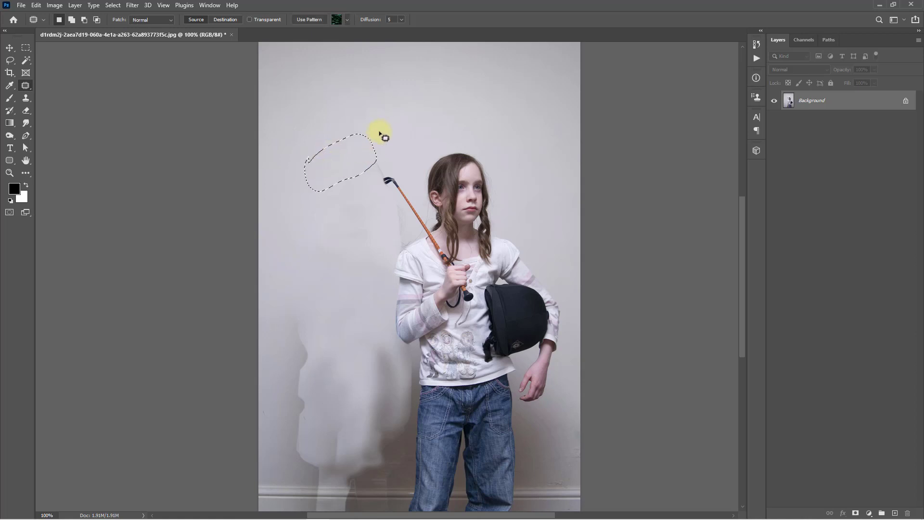
{"action": "left_click", "coordinate": [356, 174], "text": "ctrl"}
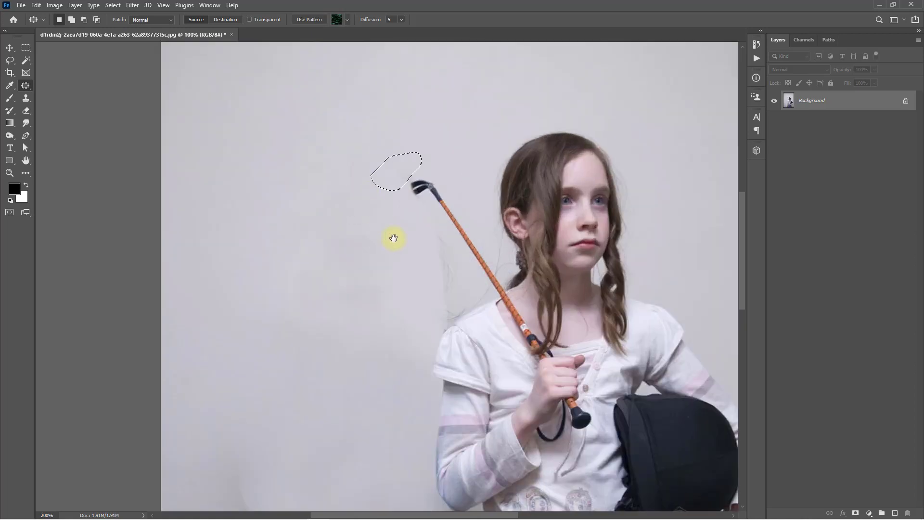
{"action": "left_click_drag", "start_coordinate": [392, 252], "coordinate": [346, 206]}
{"action": "mouse_move", "coordinate": [378, 160]}
{"action": "left_mouse_down"}
{"action": "mouse_move", "coordinate": [411, 228]}
{"action": "mouse_move", "coordinate": [385, 257]}
{"action": "mouse_move", "coordinate": [300, 152]}
{"action": "left_mouse_up"}
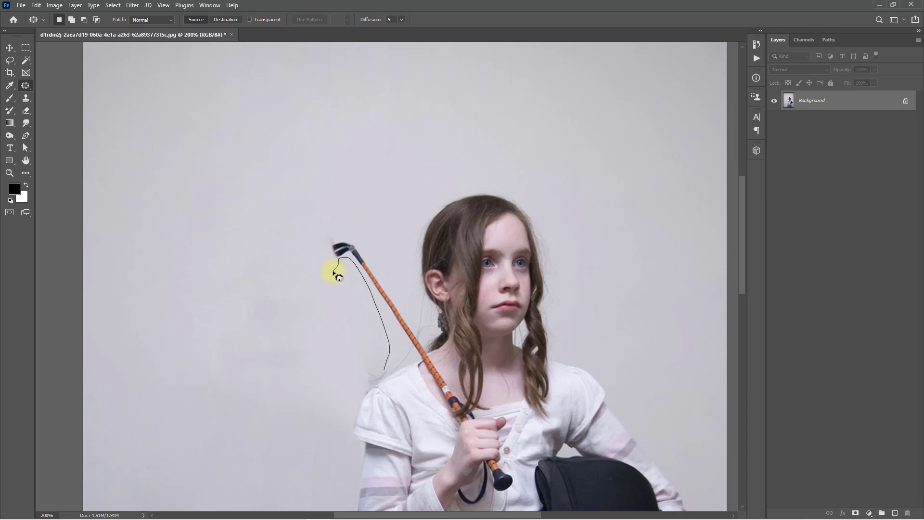
- Patch the stray marks and hard edge between the riding crop's shaft and the remaining girl's shoulder
{"action": "left_click_drag", "start_coordinate": [367, 356], "coordinate": [274, 238]}
{"action": "key", "text": "ctrl+d"}
{"action": "left_click", "coordinate": [324, 344], "text": "ctrl"}
{"action": "left_click_drag", "start_coordinate": [380, 385], "coordinate": [385, 252]}
{"action": "mouse_move", "coordinate": [430, 249]}
{"action": "left_mouse_down"}
{"action": "mouse_move", "coordinate": [380, 259]}
{"action": "mouse_move", "coordinate": [378, 291]}
{"action": "mouse_move", "coordinate": [381, 261]}
{"action": "left_mouse_up"}
{"action": "left_click_drag", "start_coordinate": [400, 268], "coordinate": [402, 236]}
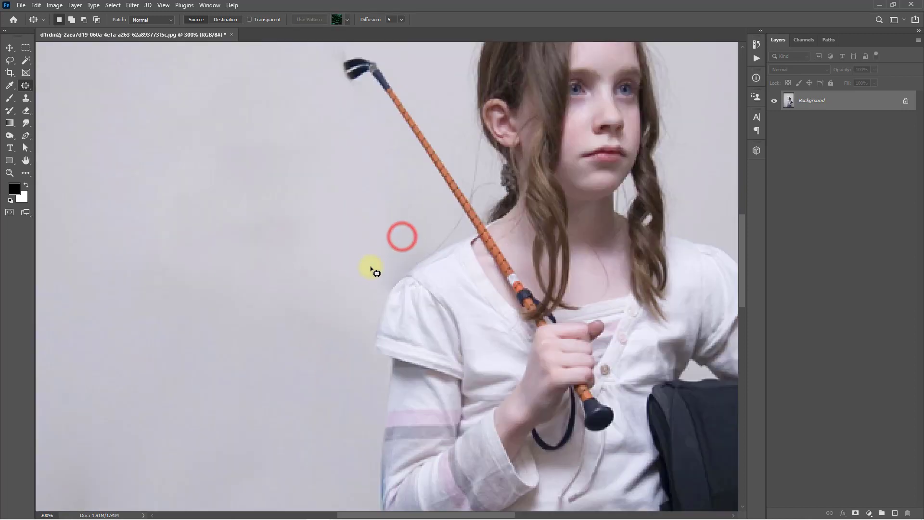
{"action": "key", "text": "ctrl+d"}
- Patch the wall beside the remaining girl's upper sleeve with clean wall and deselect
{"action": "left_click", "coordinate": [287, 274], "text": "alt"}
{"action": "left_click", "coordinate": [287, 274], "text": "alt"}
{"action": "mouse_move", "coordinate": [371, 275]}
{"action": "left_mouse_down"}
{"action": "mouse_move", "coordinate": [312, 276]}
{"action": "mouse_move", "coordinate": [324, 237]}
{"action": "left_mouse_up"}
{"action": "key", "text": "ctrl+d"}
- Patch the hard outer edge of the silhouette from the former arm down to the former skirt
{"action": "left_click_drag", "start_coordinate": [291, 325], "coordinate": [294, 327]}
{"action": "left_click_drag", "start_coordinate": [298, 394], "coordinate": [280, 299]}
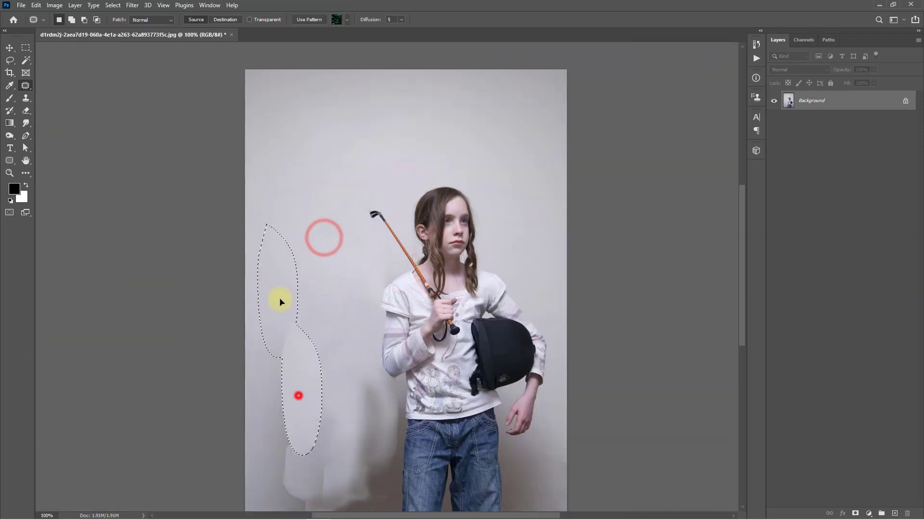
{"action": "left_click_drag", "start_coordinate": [283, 469], "coordinate": [308, 359]}
{"action": "mouse_move", "coordinate": [318, 388]}
{"action": "left_mouse_down"}
{"action": "mouse_move", "coordinate": [311, 276]}
{"action": "mouse_move", "coordinate": [306, 358]}
{"action": "left_mouse_up"}
{"action": "left_click_drag", "start_coordinate": [295, 317], "coordinate": [323, 333]}
{"action": "left_click_drag", "start_coordinate": [326, 369], "coordinate": [300, 312]}
{"action": "mouse_move", "coordinate": [315, 339]}
{"action": "left_mouse_down"}
{"action": "mouse_move", "coordinate": [331, 342]}
{"action": "mouse_move", "coordinate": [316, 341]}
{"action": "left_mouse_up"}
{"action": "left_click_drag", "start_coordinate": [299, 331], "coordinate": [341, 340]}
- Patch the dark blotch at the former skirt's lower part and the small mark near the photo's outer edge
{"action": "left_click", "coordinate": [343, 343]}
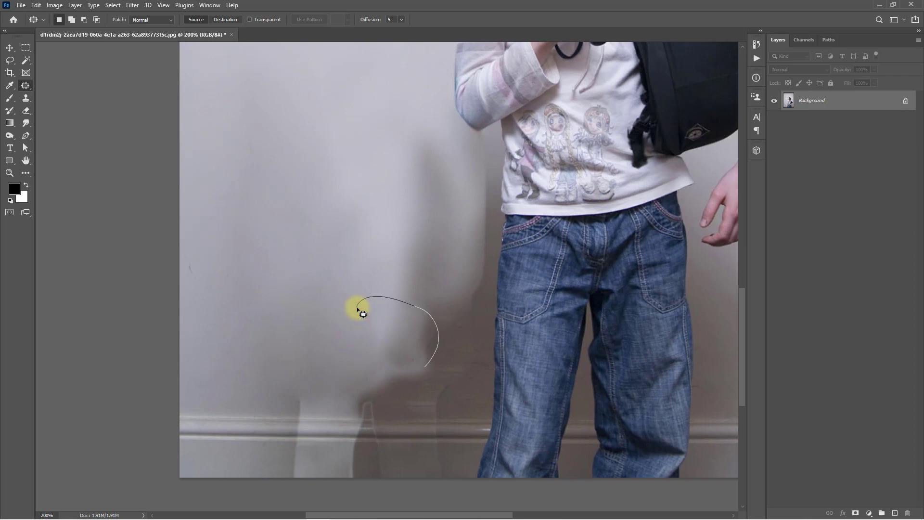
{"action": "left_click_drag", "start_coordinate": [357, 308], "coordinate": [411, 385]}
{"action": "mouse_move", "coordinate": [360, 334]}
{"action": "left_mouse_down"}
{"action": "mouse_move", "coordinate": [247, 273]}
{"action": "mouse_move", "coordinate": [239, 194]}
{"action": "mouse_move", "coordinate": [226, 192]}
{"action": "left_mouse_up"}
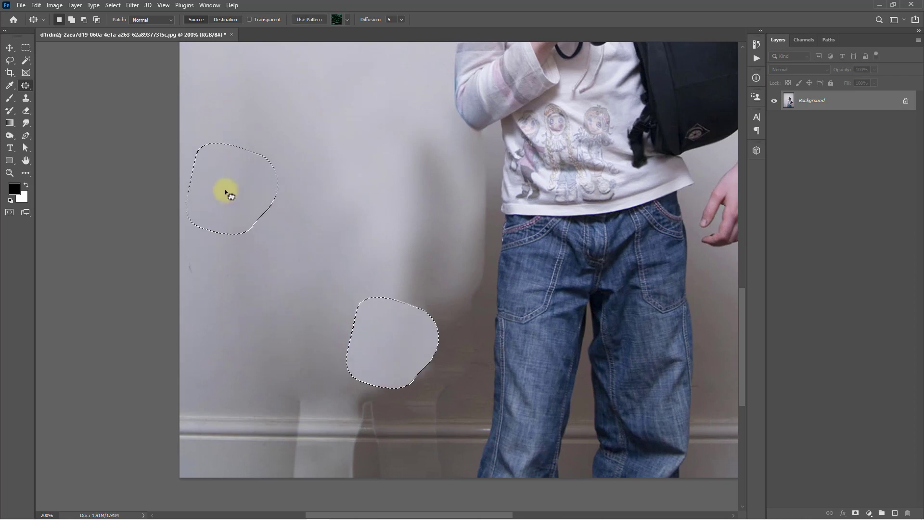
{"action": "left_click", "coordinate": [189, 258]}
{"action": "left_click_drag", "start_coordinate": [187, 268], "coordinate": [195, 222]}
- Patch the shaded edge of the former skirt and the strip of wall just above the baseboard
{"action": "left_click_drag", "start_coordinate": [382, 361], "coordinate": [330, 315]}
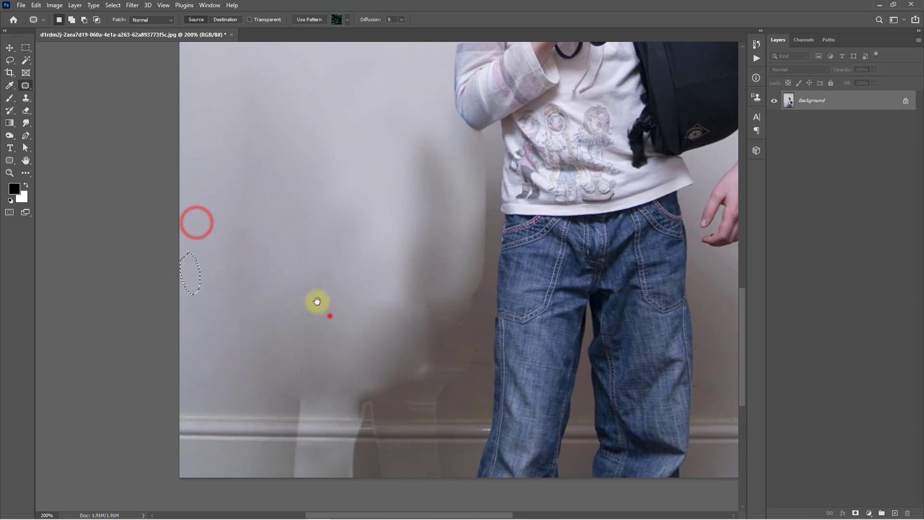
{"action": "left_click_drag", "start_coordinate": [366, 258], "coordinate": [332, 275]}
{"action": "mouse_move", "coordinate": [369, 308]}
{"action": "left_mouse_down"}
{"action": "mouse_move", "coordinate": [193, 209]}
{"action": "mouse_move", "coordinate": [187, 215]}
{"action": "left_mouse_up"}
{"action": "left_click", "coordinate": [296, 329]}
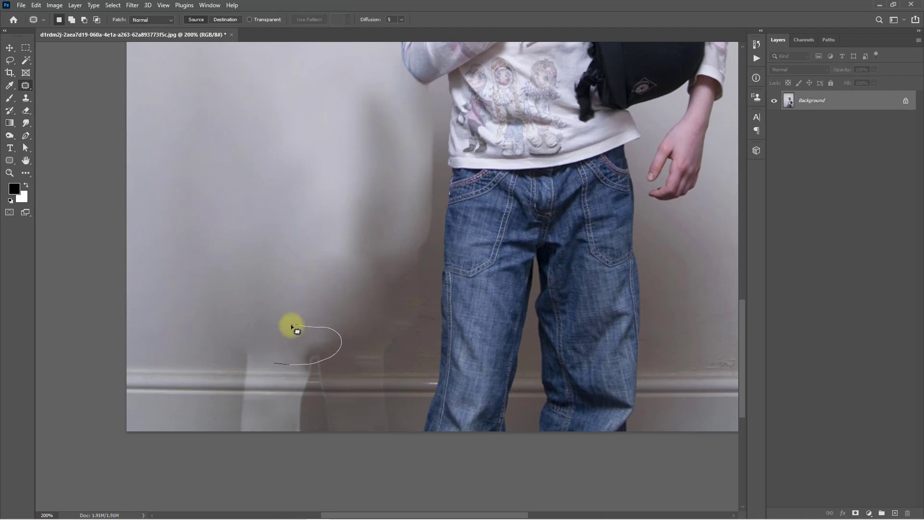
{"action": "left_click_drag", "start_coordinate": [291, 326], "coordinate": [210, 234]}
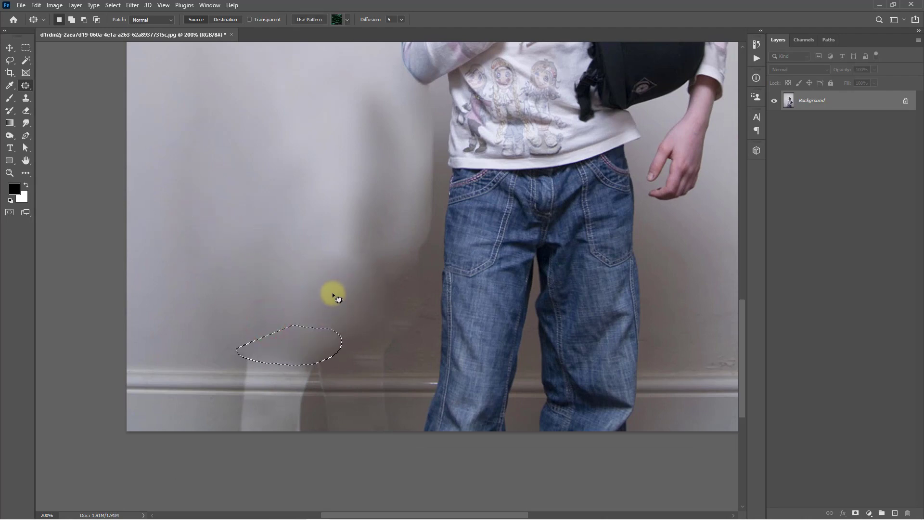
- Patch the uneven shading on the wall above the former legs with cleaner wall texture
{"action": "left_click", "coordinate": [364, 304]}
{"action": "left_click_drag", "start_coordinate": [347, 290], "coordinate": [288, 337]}
{"action": "left_click_drag", "start_coordinate": [317, 329], "coordinate": [236, 269]}
{"action": "left_click", "coordinate": [339, 340]}
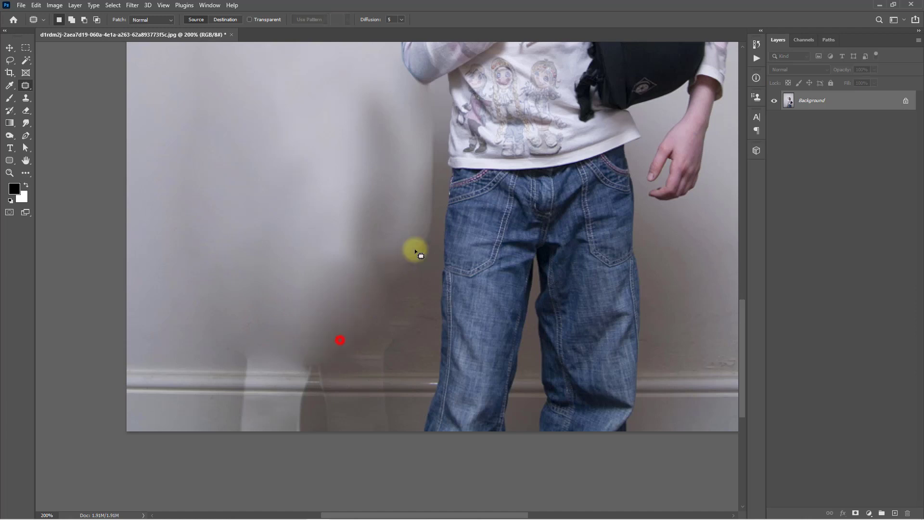
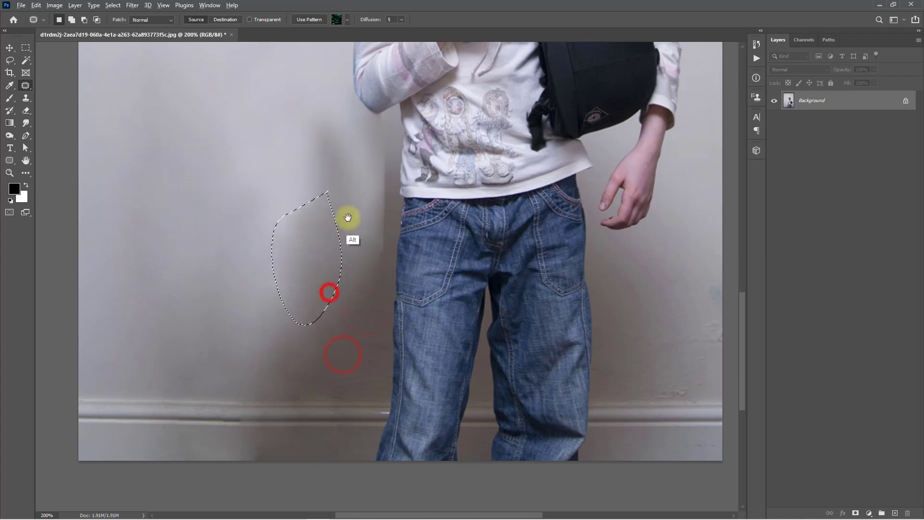
- Patch the wall below the elbow and beside the hip, sampling mainly from the wall on the girl's other side, and deselect
{"action": "scroll", "coordinate": [351, 214], "scroll_direction": "down", "scroll_amount": 1}
{"action": "left_click_drag", "start_coordinate": [346, 182], "coordinate": [347, 185]}
{"action": "left_click_drag", "start_coordinate": [353, 229], "coordinate": [491, 272]}
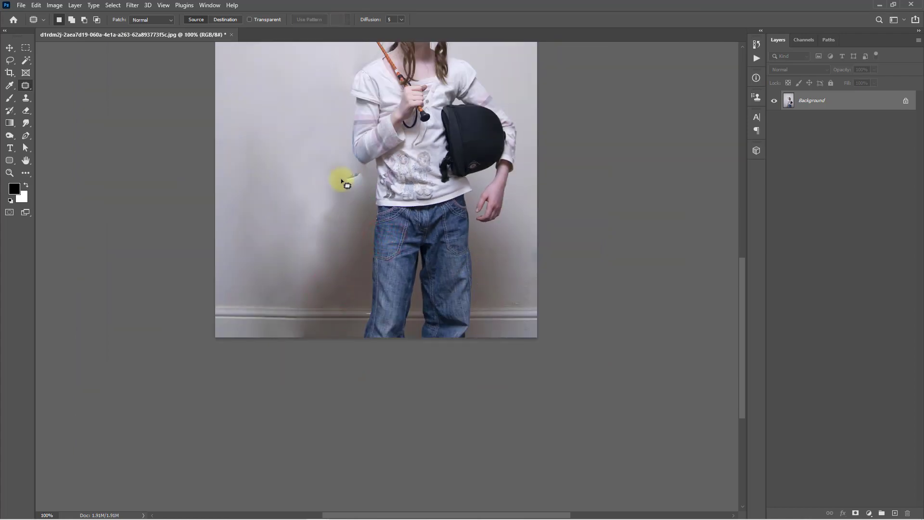
{"action": "left_click_drag", "start_coordinate": [342, 180], "coordinate": [345, 179]}
{"action": "left_click_drag", "start_coordinate": [377, 200], "coordinate": [518, 265]}
{"action": "left_click_drag", "start_coordinate": [336, 221], "coordinate": [338, 219]}
{"action": "mouse_move", "coordinate": [346, 215]}
{"action": "left_mouse_down"}
{"action": "mouse_move", "coordinate": [337, 175]}
{"action": "mouse_move", "coordinate": [351, 262]}
{"action": "mouse_move", "coordinate": [312, 198]}
{"action": "left_mouse_up"}
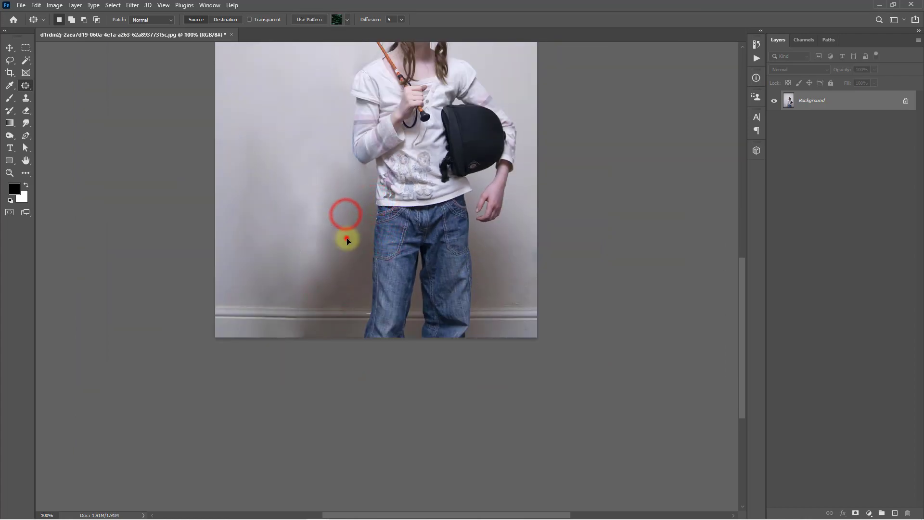
{"action": "key", "text": "ctrl+d"}
- Patch the uneven wall area where the skirt was and a small shaded spot beside the jeans
{"action": "mouse_move", "coordinate": [346, 237]}
{"action": "left_mouse_down"}
{"action": "mouse_move", "coordinate": [313, 217]}
{"action": "mouse_move", "coordinate": [328, 242]}
{"action": "mouse_move", "coordinate": [331, 311]}
{"action": "left_mouse_up"}
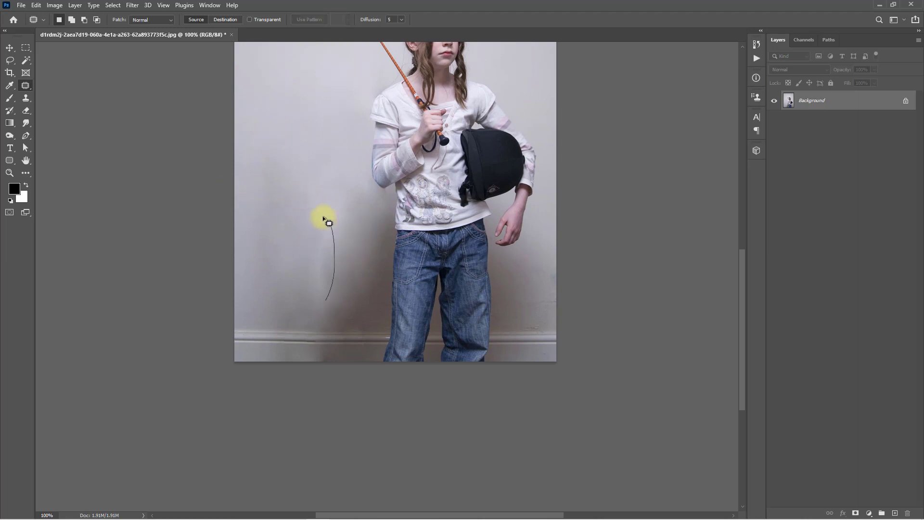
{"action": "left_click_drag", "start_coordinate": [323, 218], "coordinate": [324, 300]}
{"action": "mouse_move", "coordinate": [318, 256]}
{"action": "left_mouse_down"}
{"action": "mouse_move", "coordinate": [313, 133]}
{"action": "mouse_move", "coordinate": [303, 111]}
{"action": "left_mouse_up"}
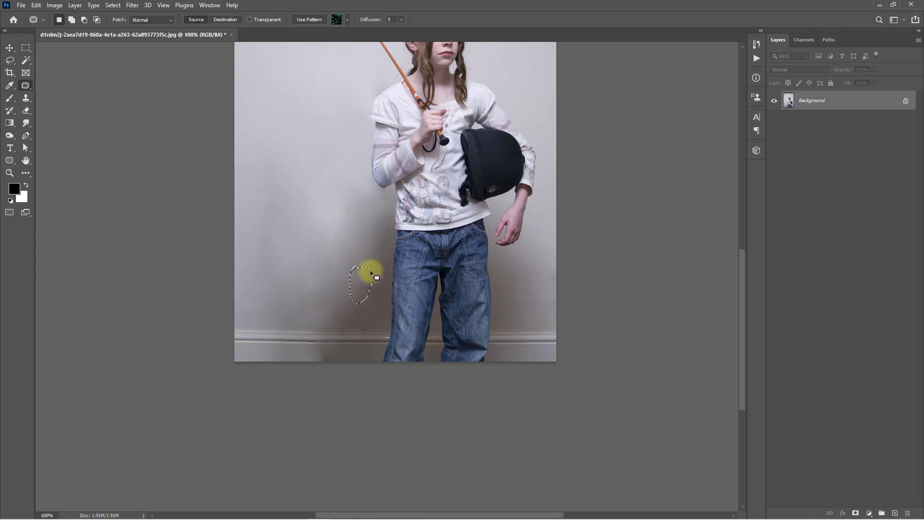
{"action": "mouse_move", "coordinate": [361, 279]}
{"action": "left_mouse_down"}
{"action": "mouse_move", "coordinate": [519, 287]}
{"action": "mouse_move", "coordinate": [373, 284]}
{"action": "left_mouse_up"}
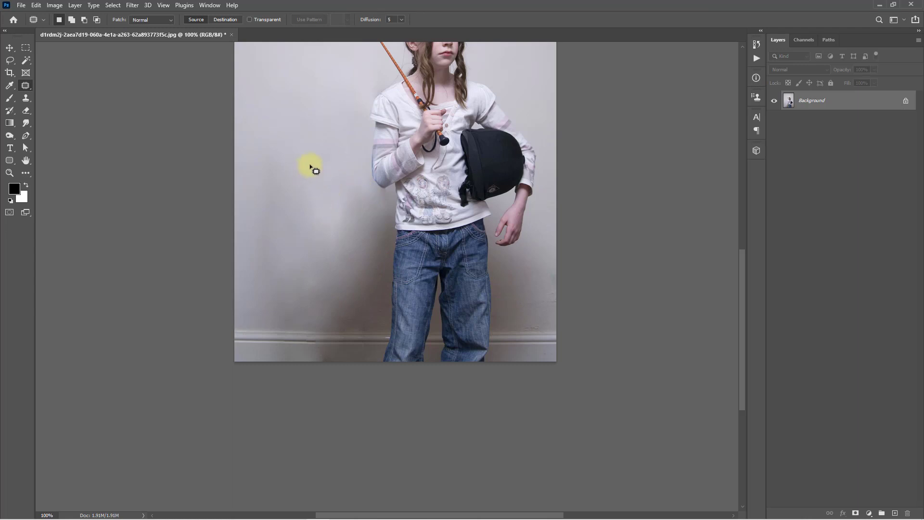
- Patch the darker blotch on the wall near the photo's outer edge with clean wall and deselect
{"action": "left_click_drag", "start_coordinate": [328, 198], "coordinate": [366, 228]}
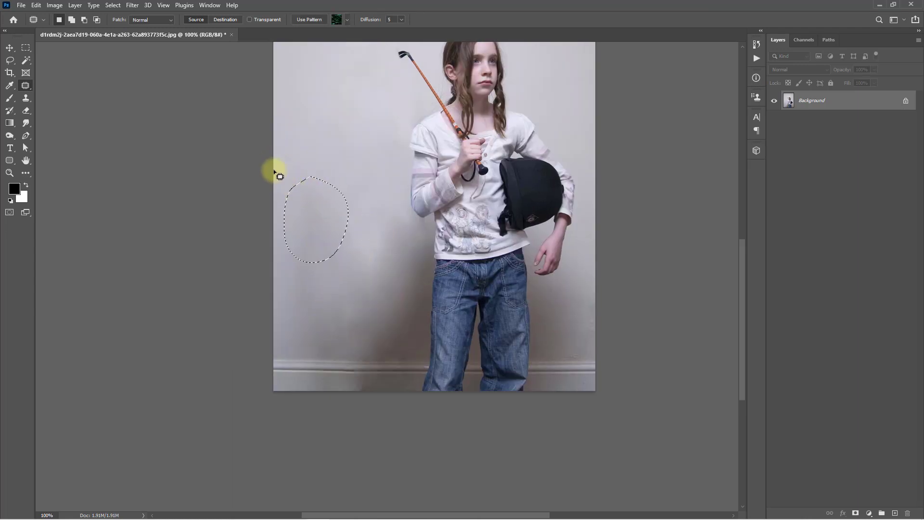
{"action": "mouse_move", "coordinate": [315, 206]}
{"action": "left_mouse_down"}
{"action": "mouse_move", "coordinate": [313, 272]}
{"action": "mouse_move", "coordinate": [330, 128]}
{"action": "mouse_move", "coordinate": [337, 150]}
{"action": "left_mouse_up"}
{"action": "key", "text": "ctrl+d"}
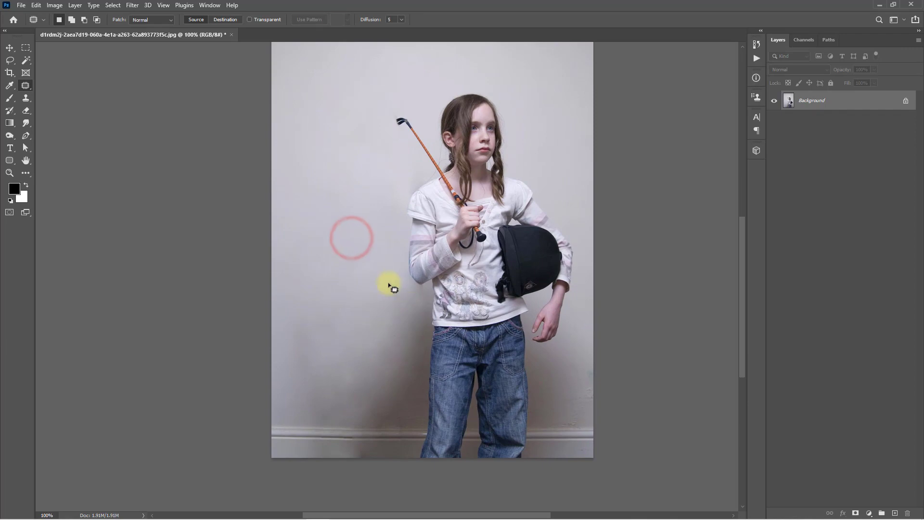
- Patch the uneven area of the lower wall above the baseboard with cleaner wall texture and deselect
{"action": "left_click_drag", "start_coordinate": [348, 377], "coordinate": [363, 239]}
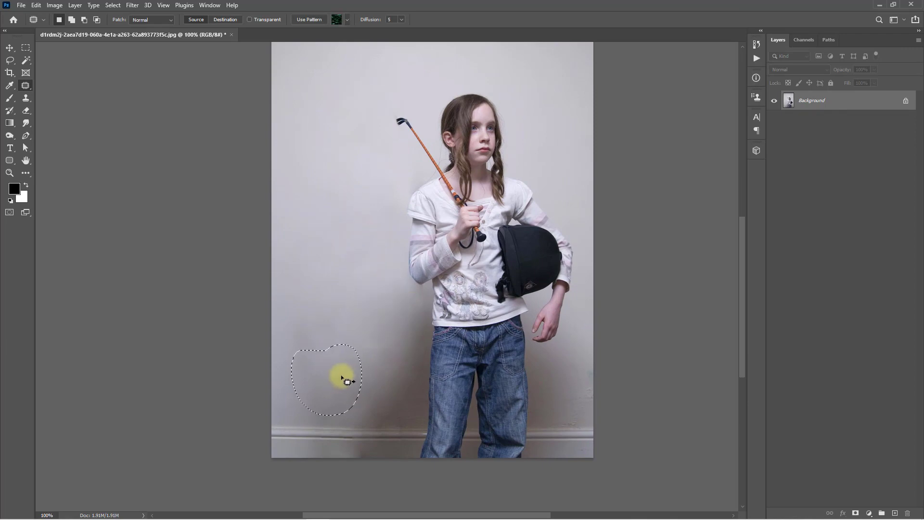
{"action": "left_click_drag", "start_coordinate": [341, 377], "coordinate": [354, 379]}
{"action": "left_click_drag", "start_coordinate": [310, 353], "coordinate": [313, 356]}
{"action": "mouse_move", "coordinate": [313, 379]}
{"action": "left_mouse_down"}
{"action": "mouse_move", "coordinate": [374, 377]}
{"action": "mouse_move", "coordinate": [321, 396]}
{"action": "mouse_move", "coordinate": [402, 405]}
{"action": "left_mouse_up"}
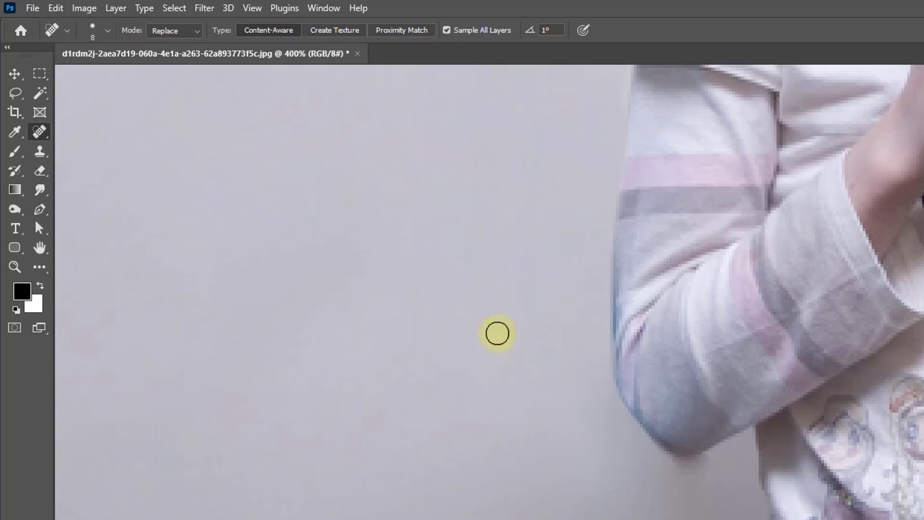
- Clone clean wall beside the sleeve and between the riding crop and the hair, using a size 8 Clone Stamp brush
{"action": "left_click", "coordinate": [29, 109]}
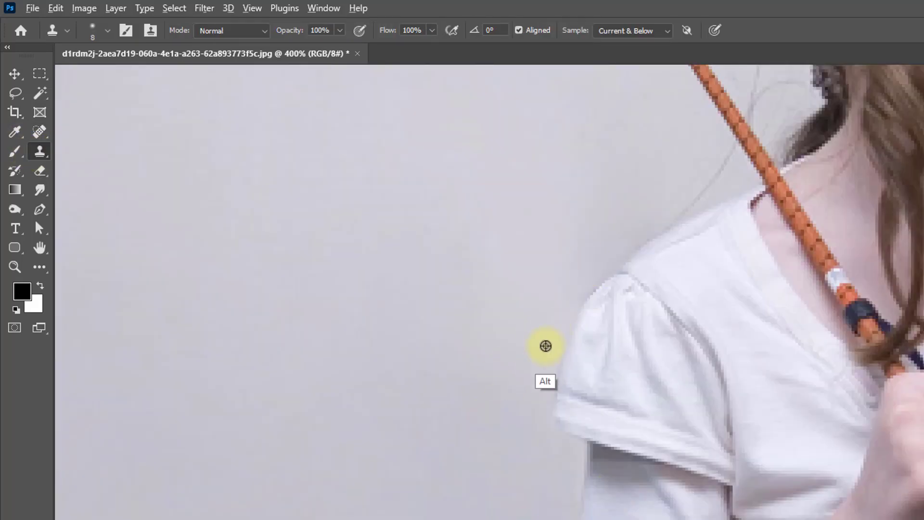
{"action": "left_click_drag", "start_coordinate": [544, 418], "coordinate": [423, 517]}
{"action": "scroll", "coordinate": [470, 487], "scroll_direction": "down", "scroll_amount": 1}
{"action": "left_click_drag", "start_coordinate": [546, 400], "coordinate": [573, 488]}
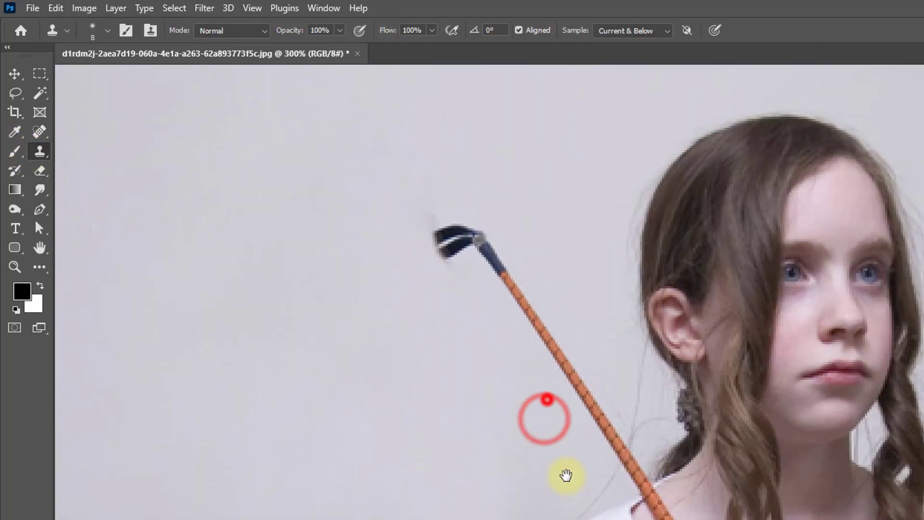
{"action": "left_click", "coordinate": [625, 349], "text": "alt"}
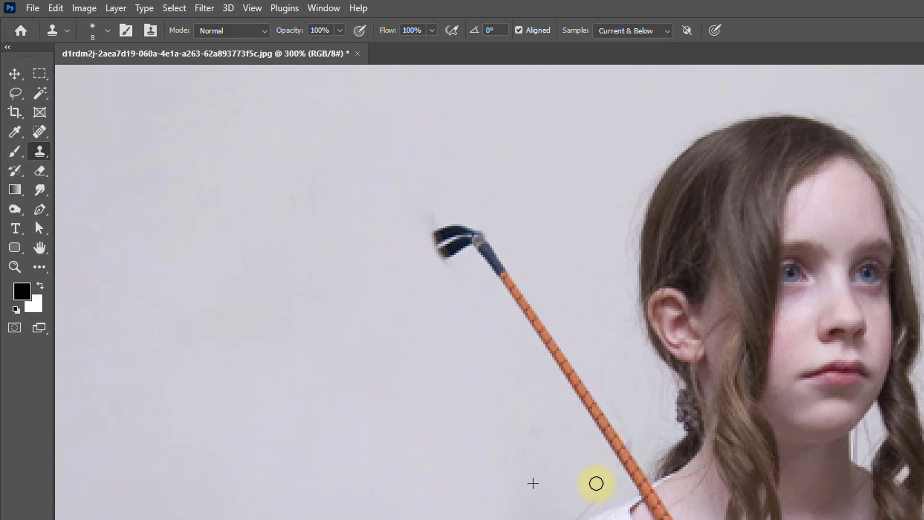
{"action": "left_click", "coordinate": [632, 417], "text": "alt"}
{"action": "left_click", "coordinate": [628, 449]}
- Rebuild the riding crop's looped tip with the Clone Stamp and clean the dark smudge off the wall around it
{"action": "left_click_drag", "start_coordinate": [364, 249], "coordinate": [492, 385]}
{"action": "scroll", "coordinate": [561, 415], "scroll_direction": "up", "scroll_amount": 1}
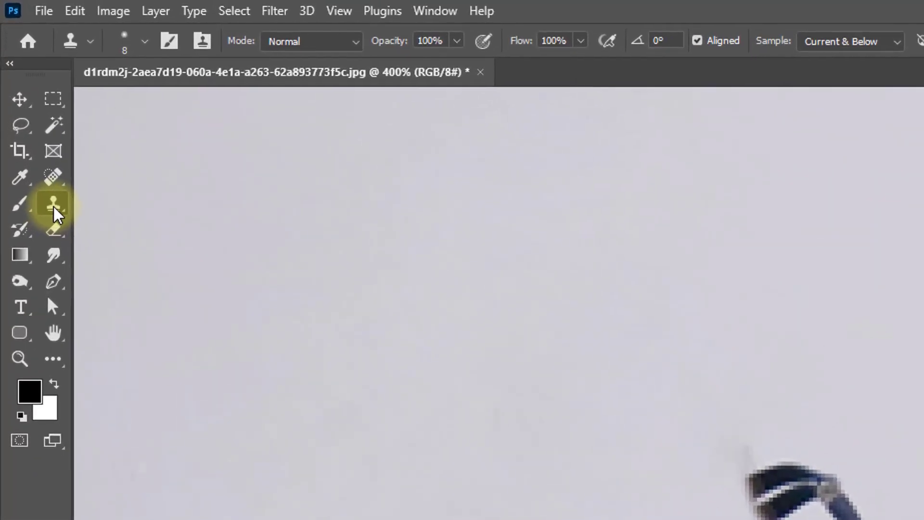
{"action": "right_click", "coordinate": [27, 99]}
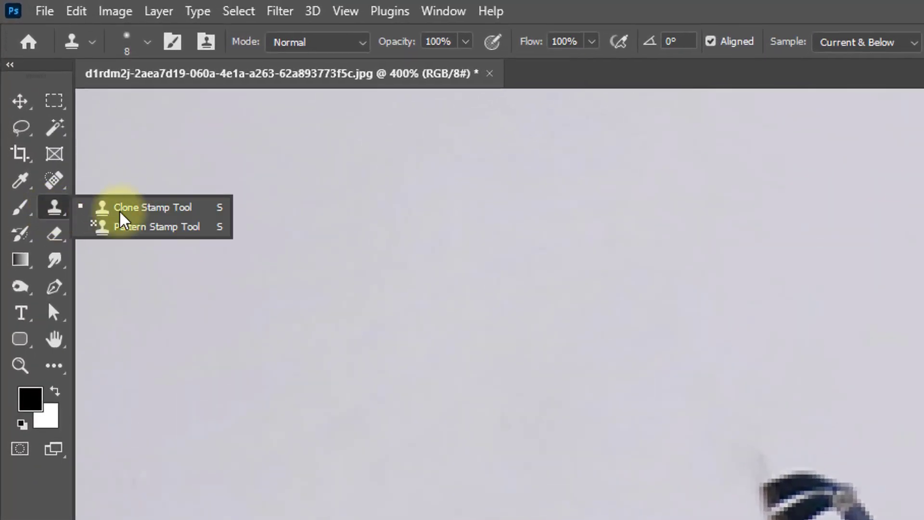
{"action": "left_click", "coordinate": [153, 208]}
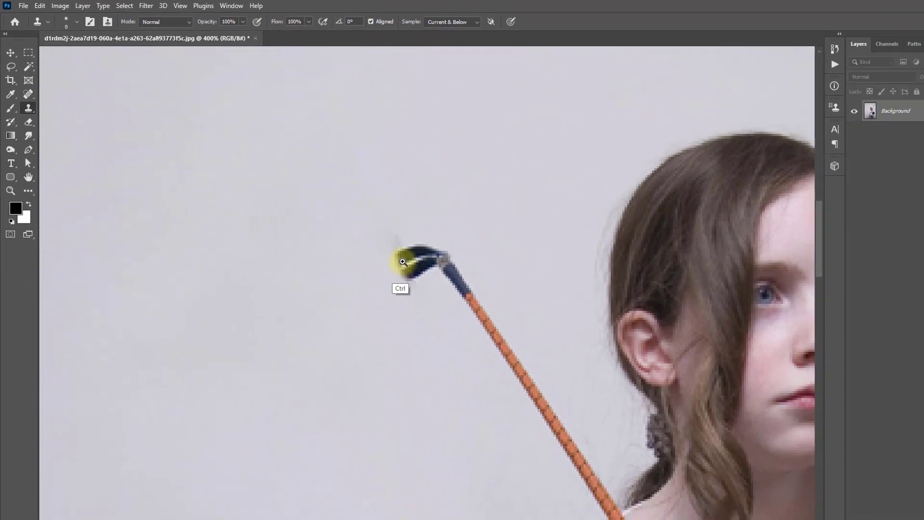
{"action": "left_click", "coordinate": [403, 261], "text": "ctrl"}
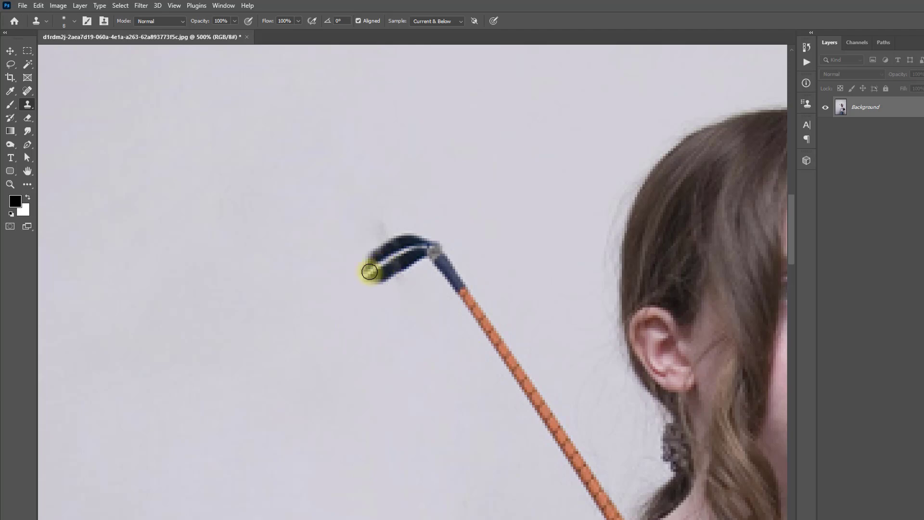
{"action": "left_click_drag", "start_coordinate": [359, 306], "coordinate": [347, 270]}
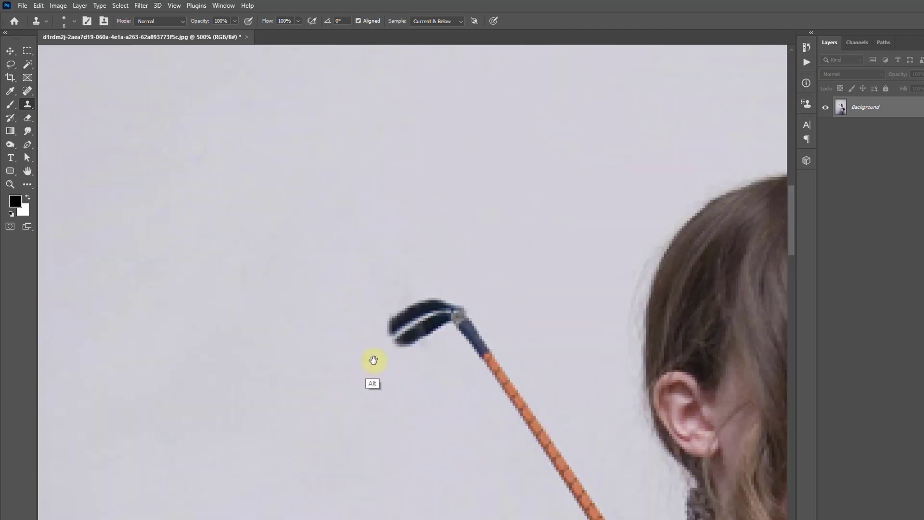
- Smooth the uneven baseboard line by cloning its clean section at 40% opacity with a size 50 brush
{"action": "scroll", "coordinate": [371, 359], "scroll_direction": "down", "scroll_amount": 3}
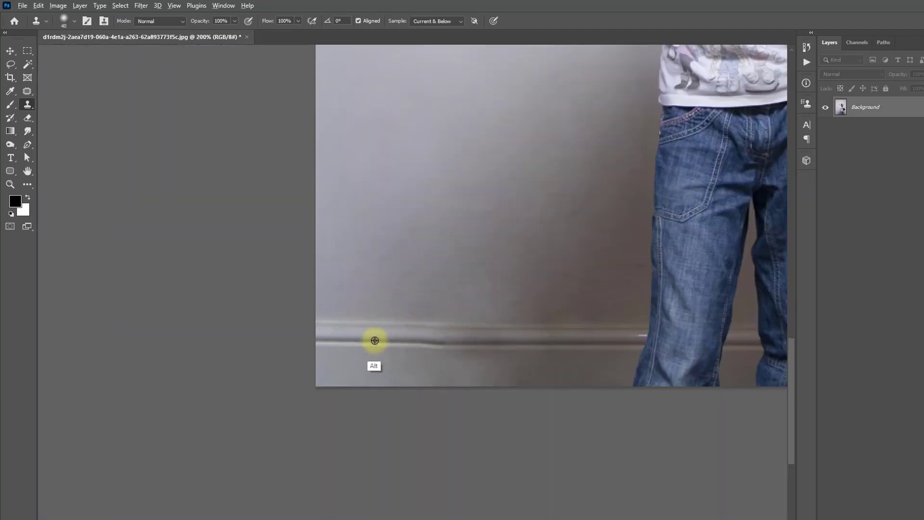
{"action": "left_click", "coordinate": [373, 340], "text": "alt"}
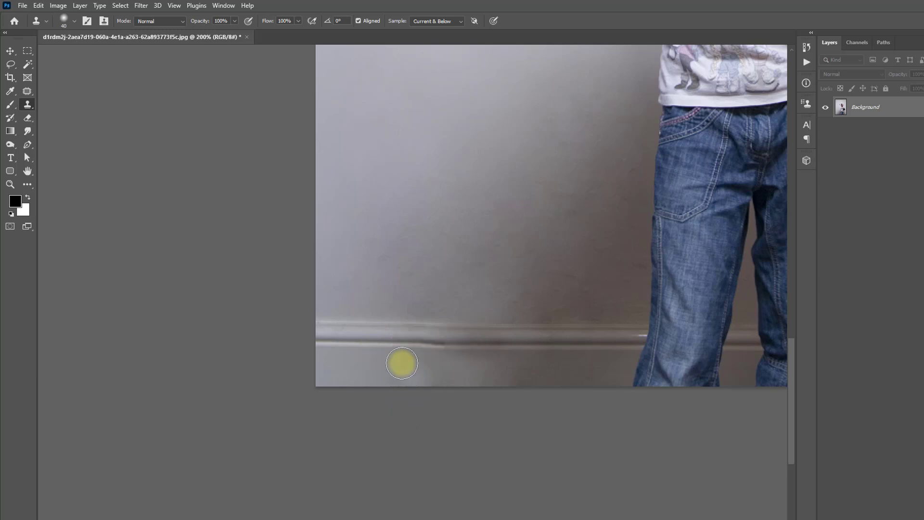
{"action": "key", "text": "4"}
{"action": "key", "text": "bracketright"}
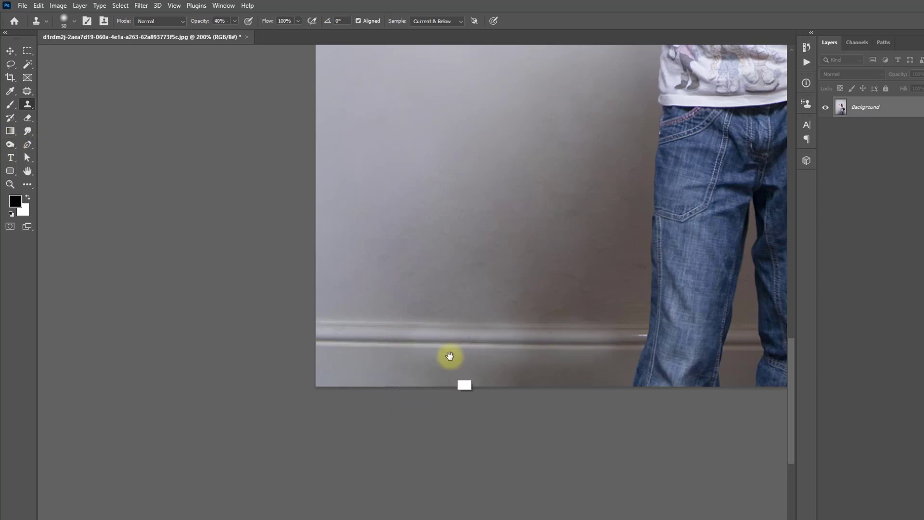
{"action": "left_click_drag", "start_coordinate": [449, 356], "coordinate": [425, 346]}
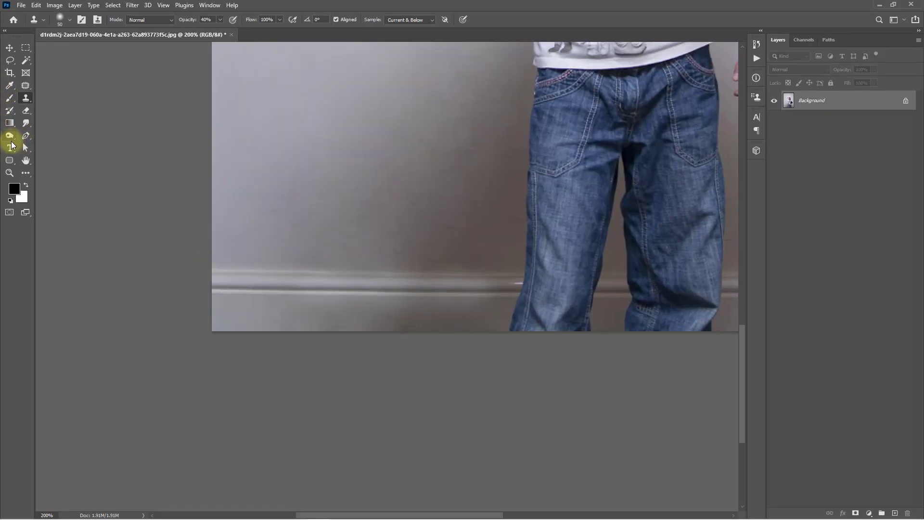
- Darken the lower wall and baseboard beside the jeans with the Burn tool, range Midtones, 15% exposure, brush size 300
{"action": "left_click", "coordinate": [10, 137]}
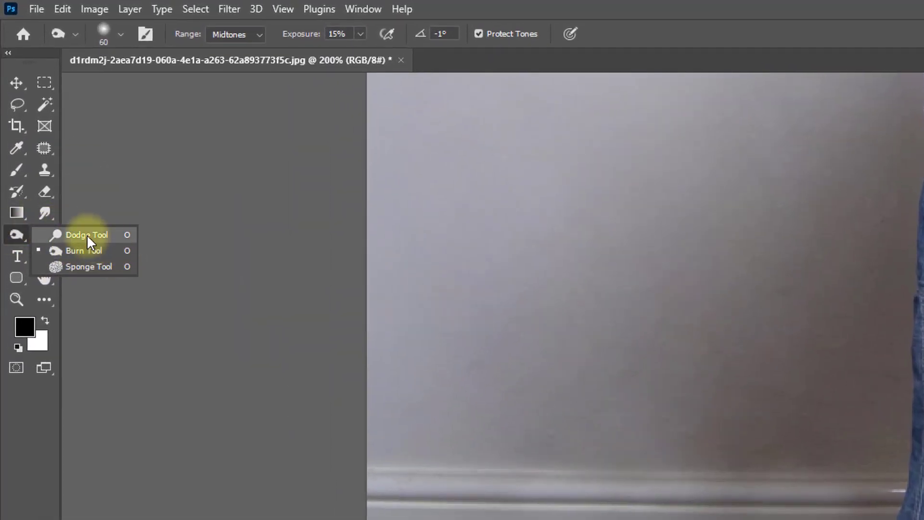
{"action": "left_click", "coordinate": [77, 250]}
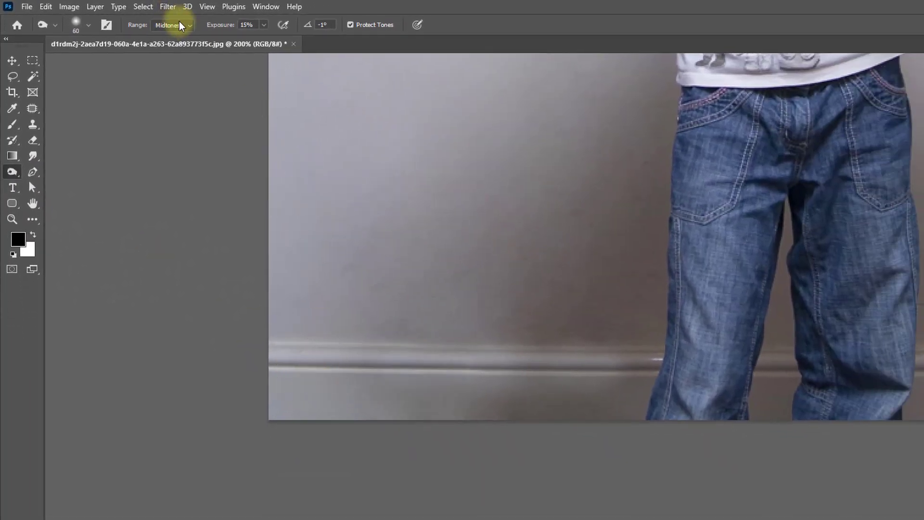
{"action": "left_click", "coordinate": [188, 27]}
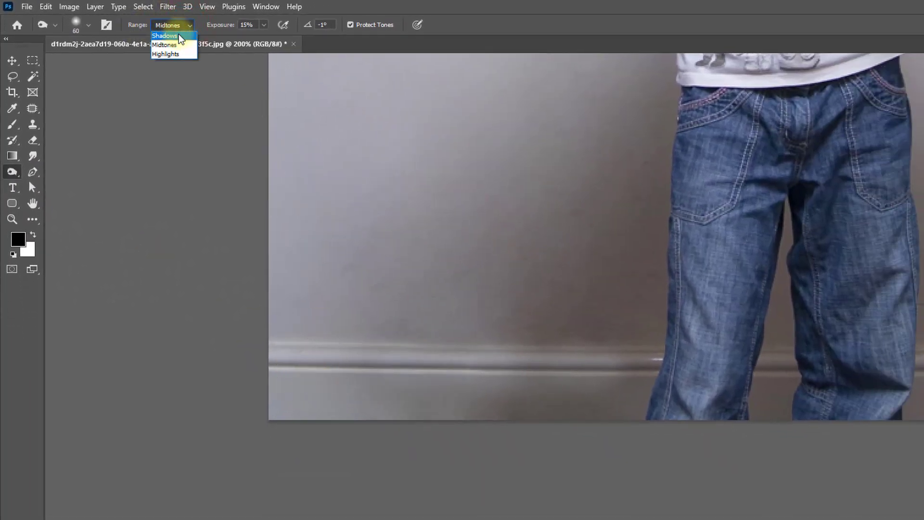
{"action": "left_click", "coordinate": [165, 45]}
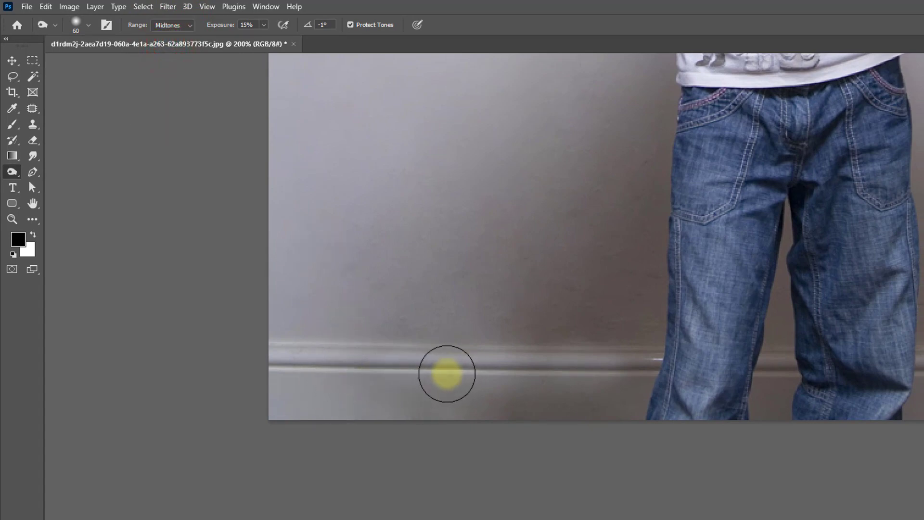
{"action": "key", "text": "bracketright"}
{"action": "key", "text": "bracketright"}
{"action": "key", "text": "bracketright"}
{"action": "key", "text": "bracketright"}
{"action": "left_click_drag", "start_coordinate": [460, 369], "coordinate": [485, 420]}
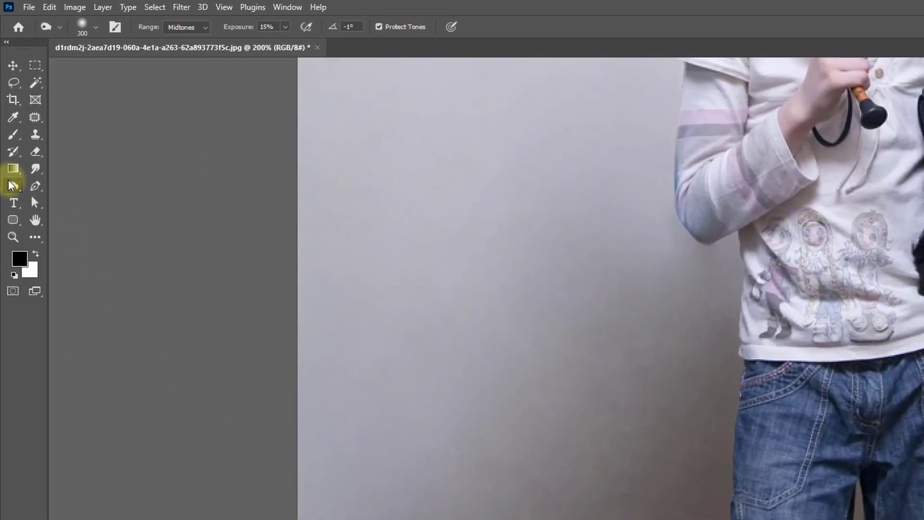
- Lighten dark patches on the lower wall and baseboard with the Dodge tool, range Midtones, 4% exposure, brush size 150
{"action": "right_click", "coordinate": [12, 171]}
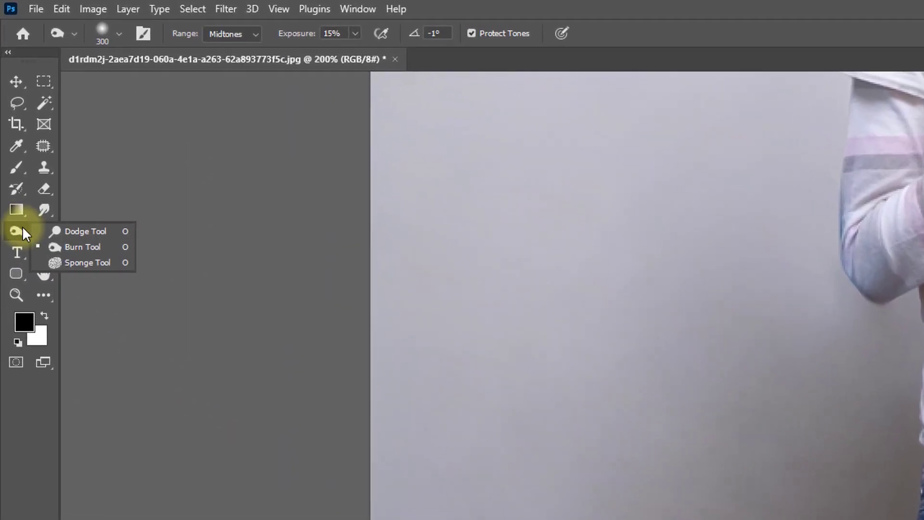
{"action": "left_click", "coordinate": [77, 234]}
{"action": "left_click", "coordinate": [236, 34]}
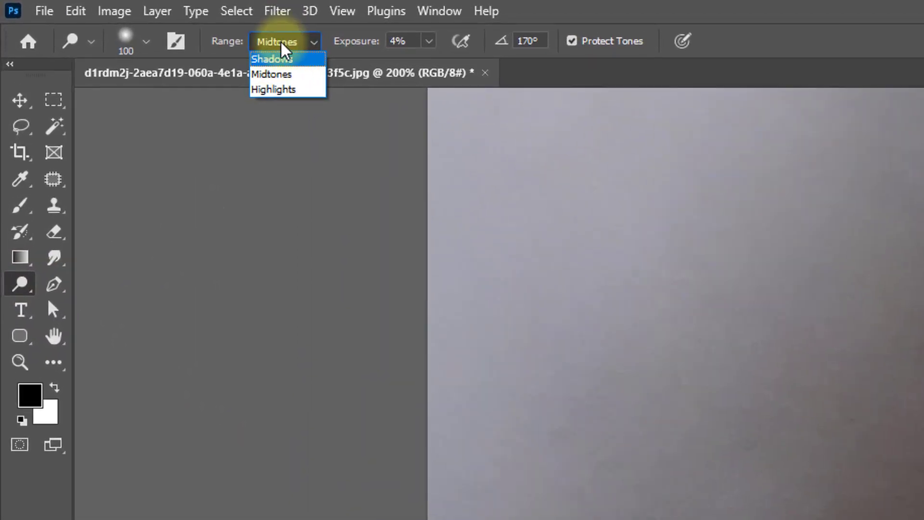
{"action": "left_click", "coordinate": [273, 75]}
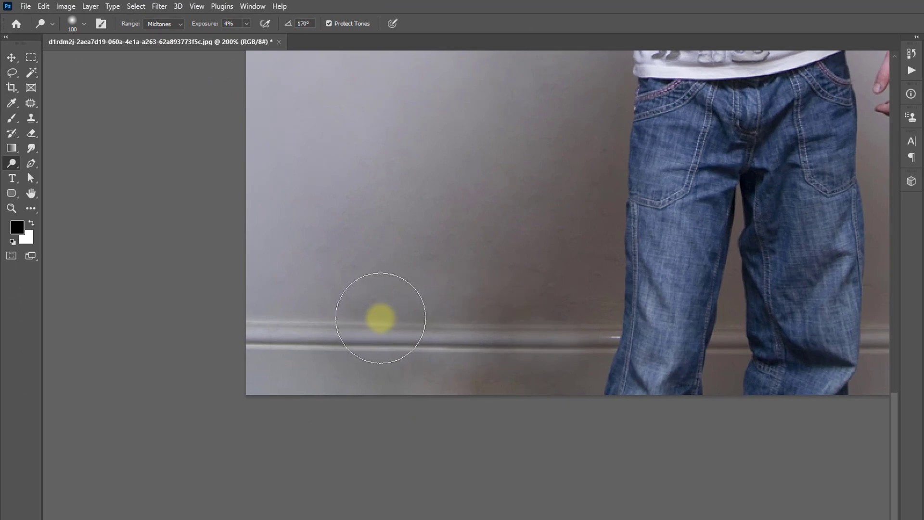
{"action": "key", "text": "bracketright"}
{"action": "key", "text": "bracketright"}
{"action": "mouse_move", "coordinate": [533, 279]}
{"action": "left_mouse_down"}
{"action": "mouse_move", "coordinate": [510, 298]}
{"action": "mouse_move", "coordinate": [542, 302]}
{"action": "left_mouse_up"}
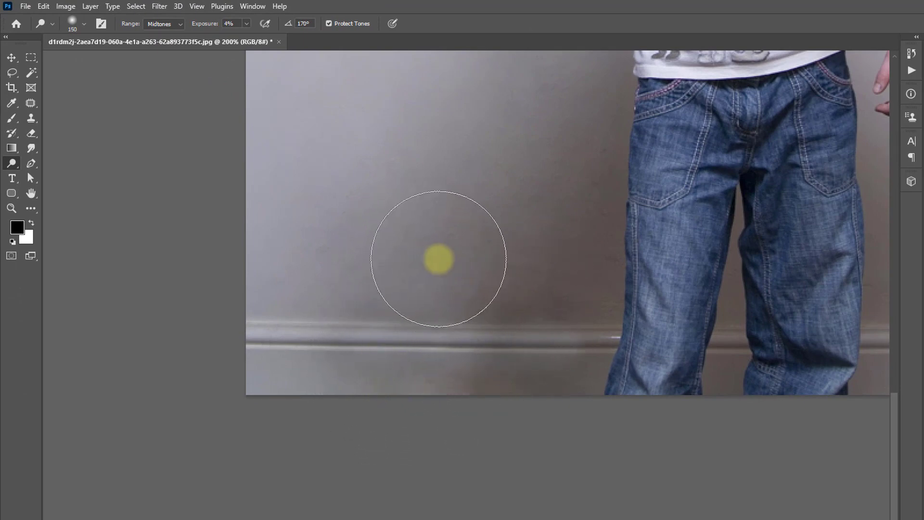
{"action": "left_click_drag", "start_coordinate": [458, 373], "coordinate": [216, 362]}
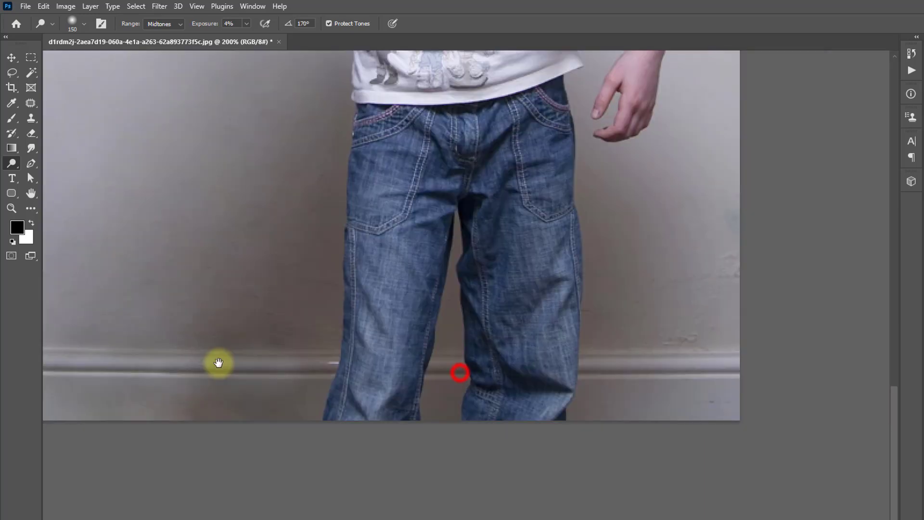
{"action": "left_click_drag", "start_coordinate": [322, 391], "coordinate": [351, 406]}
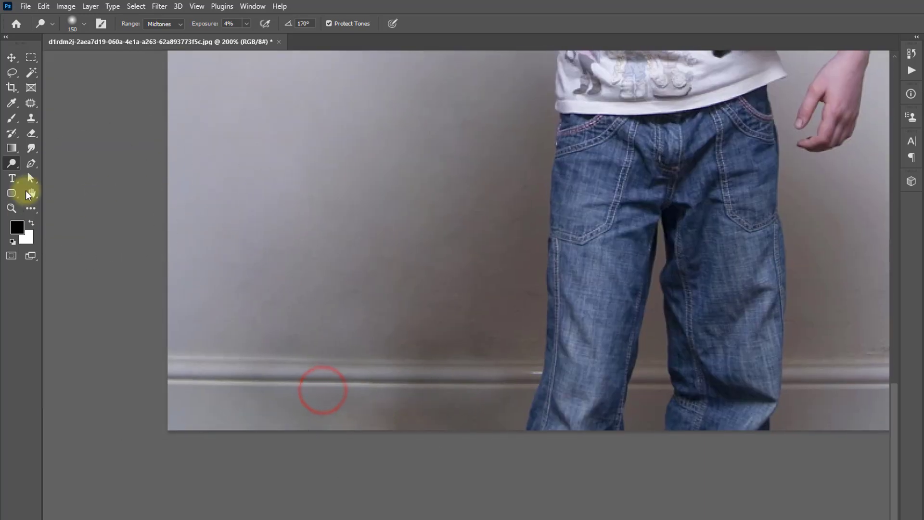
- Burn the wall below the elbow to even its shading, keeping Midtones at 15% exposure and brush size 300
{"action": "right_click", "coordinate": [11, 163]}
{"action": "left_click", "coordinate": [50, 174]}
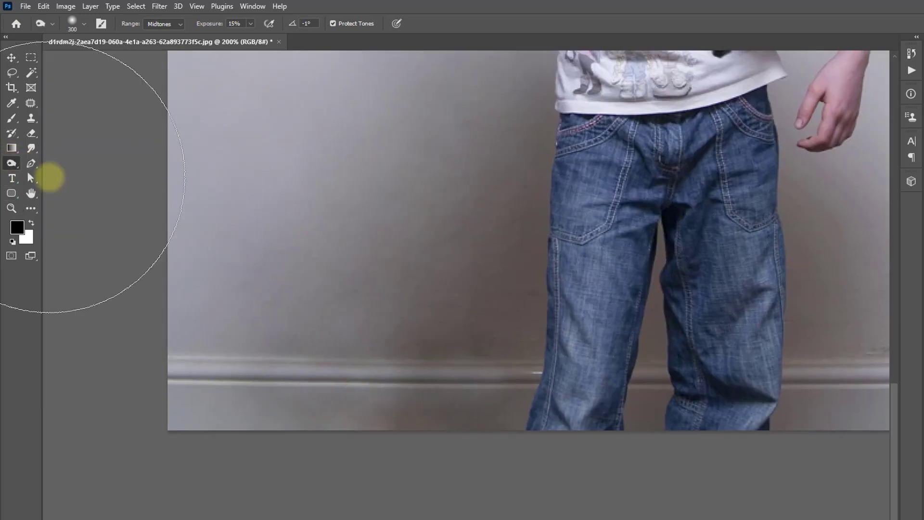
{"action": "scroll", "coordinate": [384, 387], "scroll_direction": "up", "scroll_amount": 5}
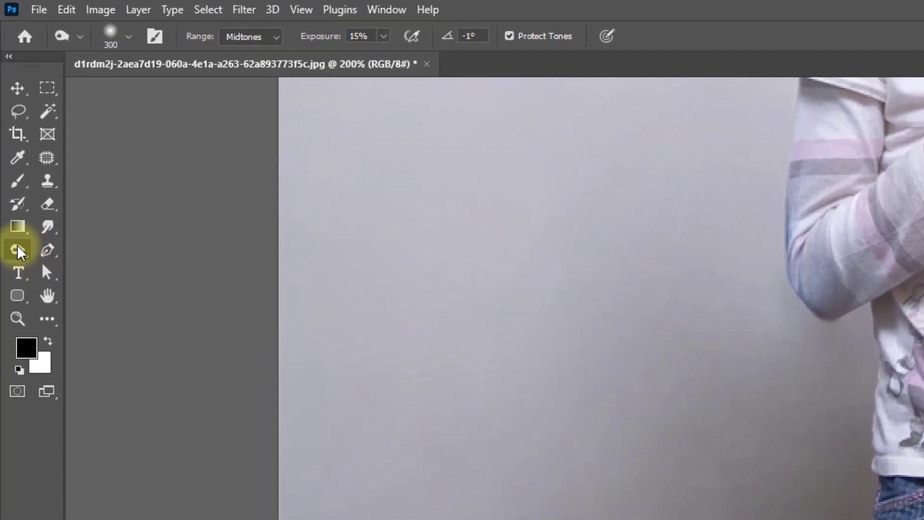
- Dodge the shaded wall beside the shirt with Midtones at 4% exposure and brush size 250
{"action": "right_click", "coordinate": [22, 177]}
{"action": "left_click", "coordinate": [93, 264]}
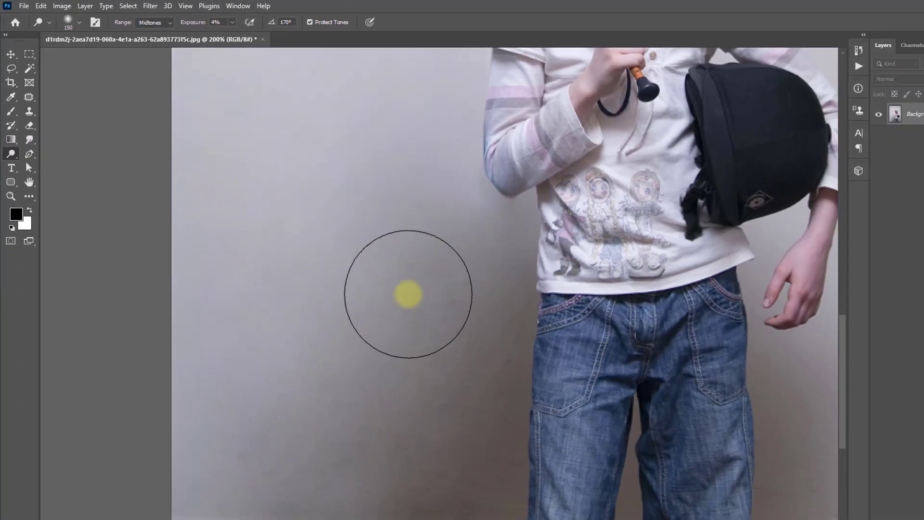
{"action": "key", "text": "bracketright"}
{"action": "key", "text": "bracketright"}
{"action": "key", "text": "bracketright"}
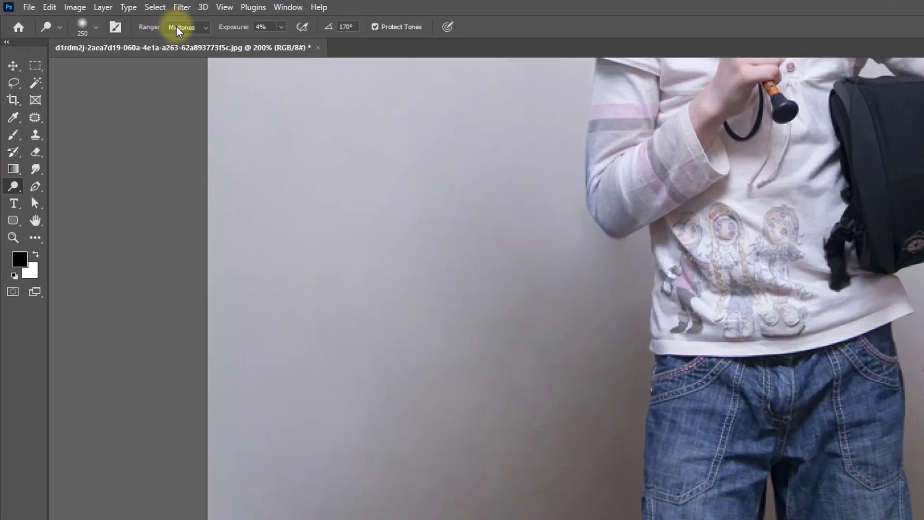
- Lighten the shadows on the lower wall and baseboard with the Dodge tool, range Shadows, brush size 125
{"action": "left_click", "coordinate": [177, 29]}
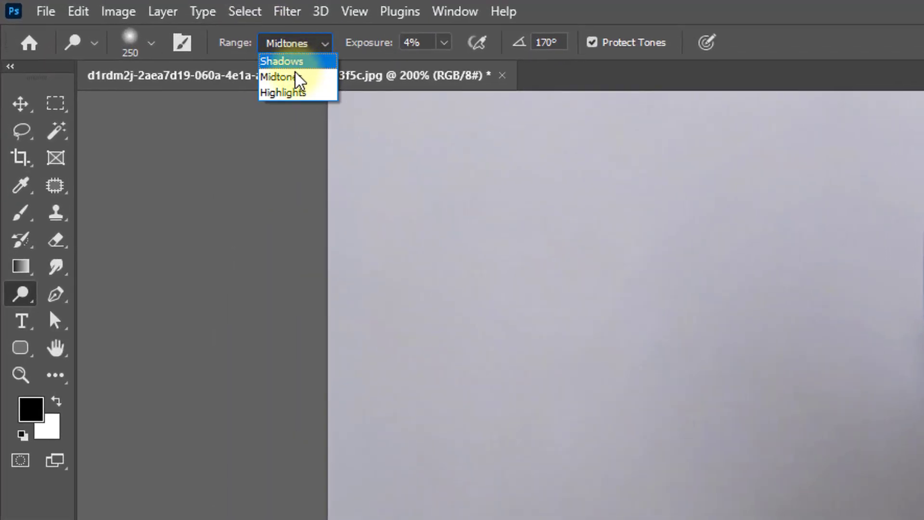
{"action": "left_click", "coordinate": [283, 61]}
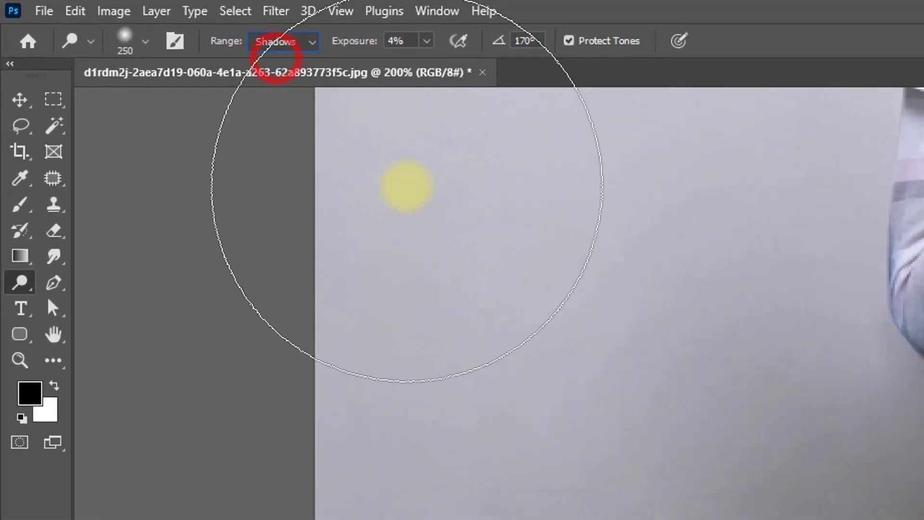
{"action": "key", "text": "bracketleft"}
{"action": "key", "text": "bracketleft"}
{"action": "key", "text": "bracketleft"}
{"action": "key", "text": "bracketleft"}
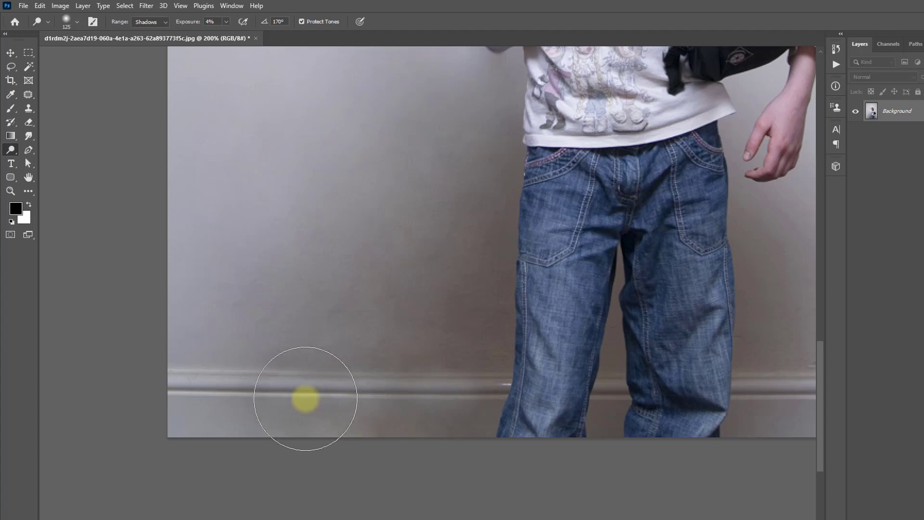
{"action": "left_click_drag", "start_coordinate": [389, 404], "coordinate": [396, 455]}
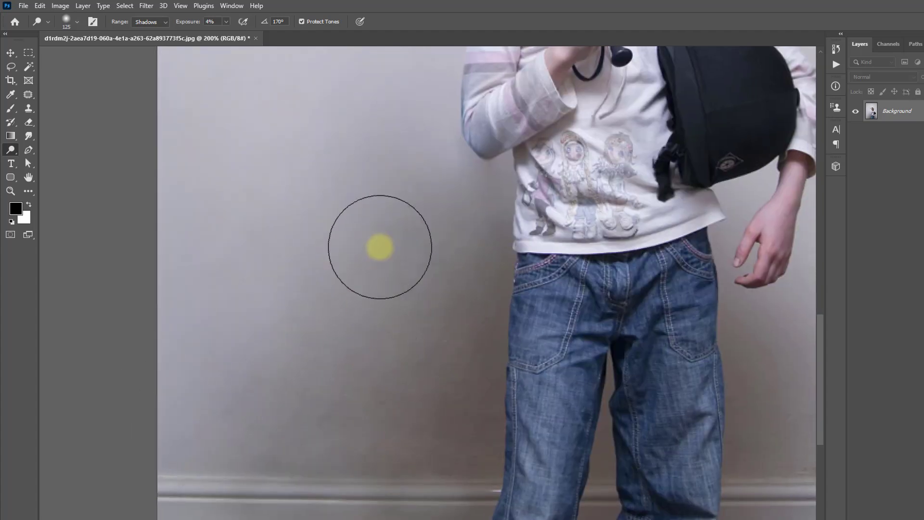
{"action": "left_click", "coordinate": [448, 380], "text": "alt"}
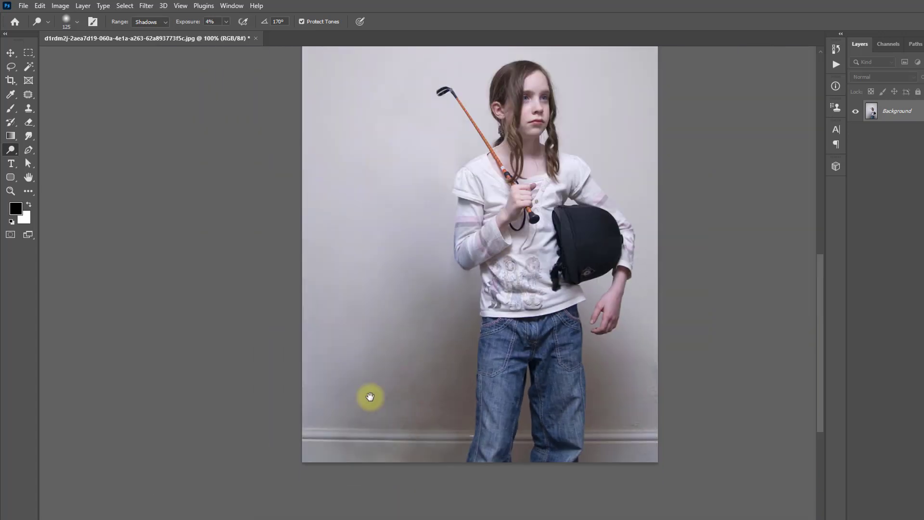
{"action": "left_click", "coordinate": [385, 428], "text": "ctrl"}
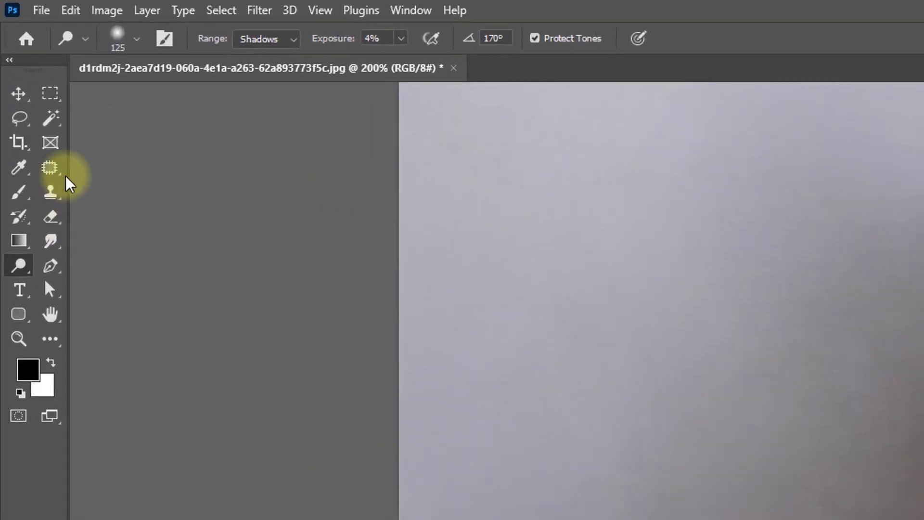
- Patch the discoloured spot beneath the baseboard moulding with a cleaner area beside it, using the Patch tool
{"action": "left_click", "coordinate": [54, 169]}
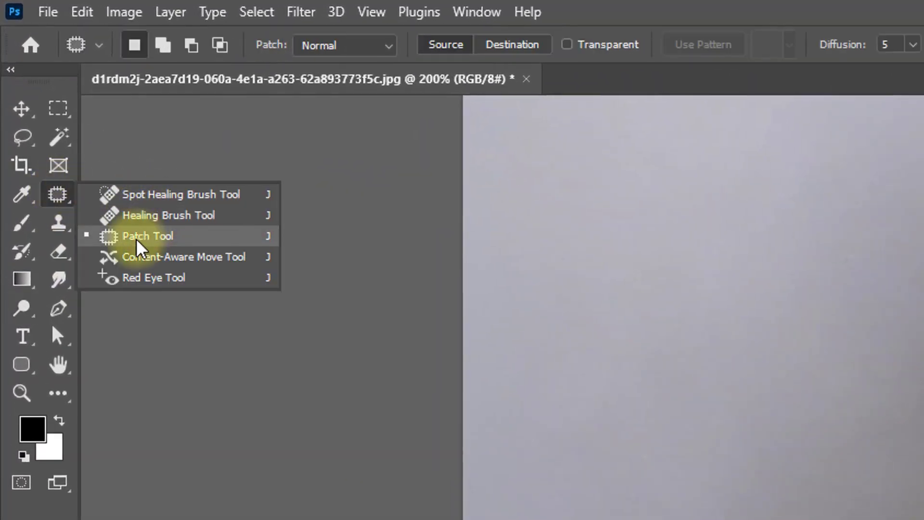
{"action": "left_click", "coordinate": [120, 206]}
{"action": "left_click_drag", "start_coordinate": [919, 519], "coordinate": [769, 515]}
{"action": "left_click", "coordinate": [769, 515], "text": "ctrl"}
{"action": "mouse_move", "coordinate": [542, 437]}
{"action": "left_mouse_down"}
{"action": "mouse_move", "coordinate": [355, 285]}
{"action": "mouse_move", "coordinate": [199, 261]}
{"action": "mouse_move", "coordinate": [187, 271]}
{"action": "left_mouse_up"}
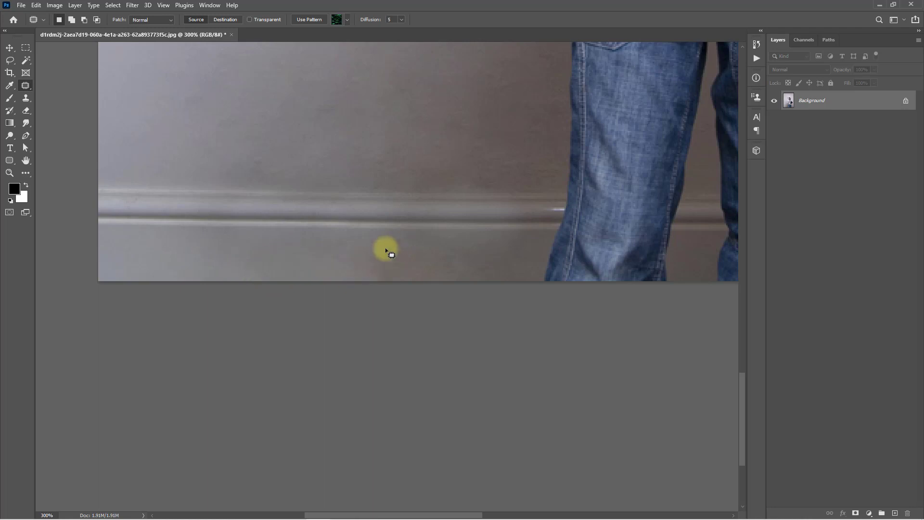
{"action": "left_click_drag", "start_coordinate": [377, 254], "coordinate": [371, 248]}
{"action": "left_click_drag", "start_coordinate": [392, 262], "coordinate": [270, 268]}
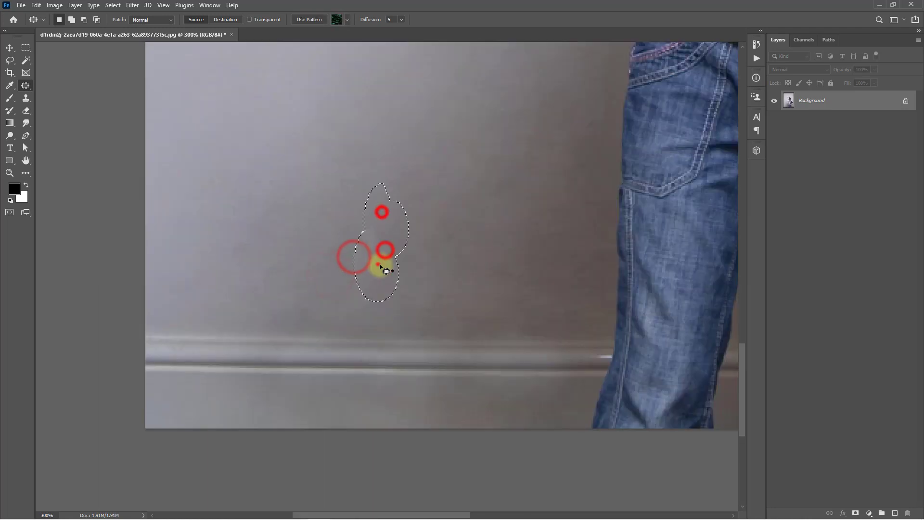
- Patch the uneven blotches on the lower wall above the baseboard with smoother wall texture nearby
{"action": "left_click_drag", "start_coordinate": [379, 265], "coordinate": [345, 256]}
{"action": "key", "text": "ctrl+d"}
{"action": "scroll", "coordinate": [345, 256], "scroll_direction": "down", "scroll_amount": 1}
{"action": "left_click_drag", "start_coordinate": [414, 251], "coordinate": [298, 264]}
{"action": "mouse_move", "coordinate": [362, 217]}
{"action": "left_mouse_down"}
{"action": "mouse_move", "coordinate": [387, 294]}
{"action": "mouse_move", "coordinate": [433, 254]}
{"action": "left_mouse_up"}
{"action": "mouse_move", "coordinate": [415, 353]}
{"action": "left_mouse_down"}
{"action": "mouse_move", "coordinate": [463, 362]}
{"action": "mouse_move", "coordinate": [259, 347]}
{"action": "left_mouse_up"}
{"action": "scroll", "coordinate": [385, 288], "scroll_direction": "down", "scroll_amount": 1}
{"action": "left_click_drag", "start_coordinate": [385, 288], "coordinate": [455, 311]}
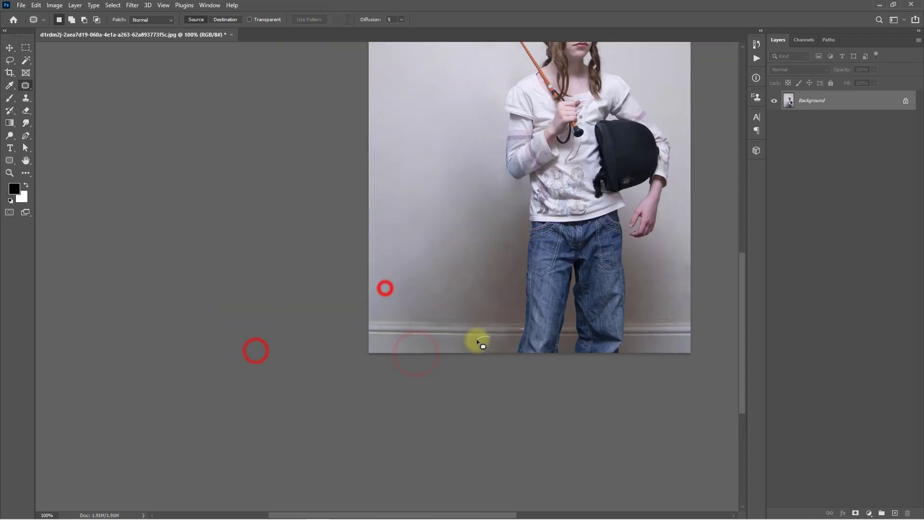
- Patch the remaining mark on the baseboard beside the jeans leg with a clean stretch of baseboard, and clear the selection
{"action": "left_click_drag", "start_coordinate": [477, 341], "coordinate": [477, 350]}
{"action": "mouse_move", "coordinate": [490, 344]}
{"action": "left_mouse_down"}
{"action": "mouse_move", "coordinate": [432, 344]}
{"action": "mouse_move", "coordinate": [482, 341]}
{"action": "mouse_move", "coordinate": [474, 350]}
{"action": "left_mouse_up"}
{"action": "scroll", "coordinate": [486, 352], "scroll_direction": "up", "scroll_amount": 1}
{"action": "left_click_drag", "start_coordinate": [447, 352], "coordinate": [348, 350]}
{"action": "key", "text": "ctrl+d"}
{"action": "scroll", "coordinate": [352, 371], "scroll_direction": "down", "scroll_amount": 2}
{"action": "key", "text": "ctrl+plus"}
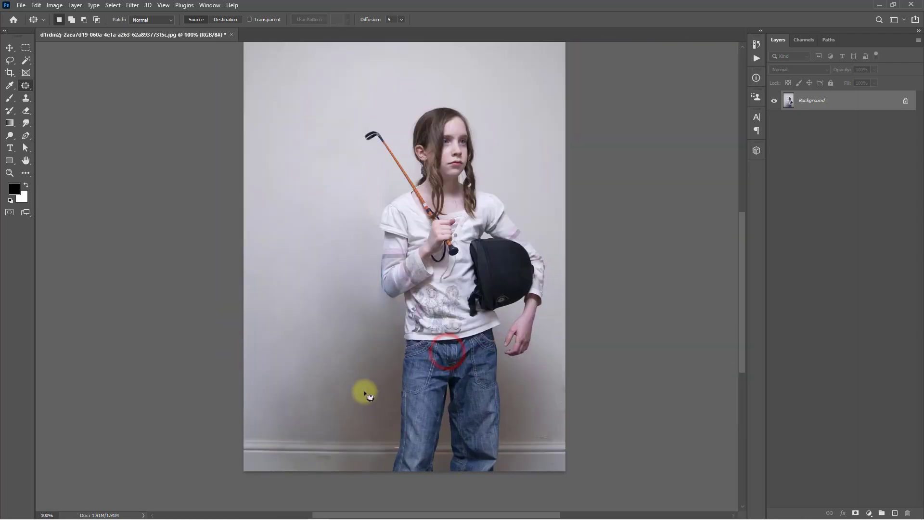
- Place the original two-girl photo from its folder as a layer above the retouched image and align it with the canvas
{"action": "left_click", "coordinate": [878, 5]}
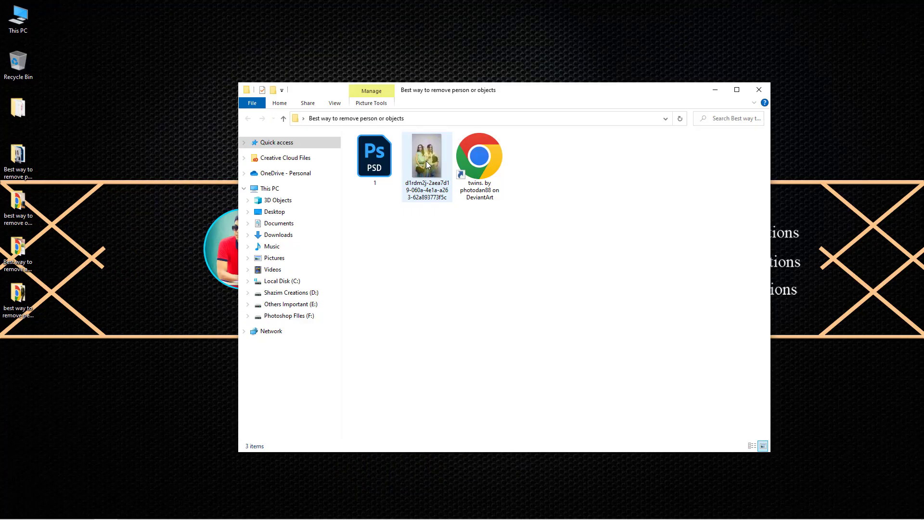
{"action": "left_click_drag", "start_coordinate": [439, 185], "coordinate": [355, 313]}
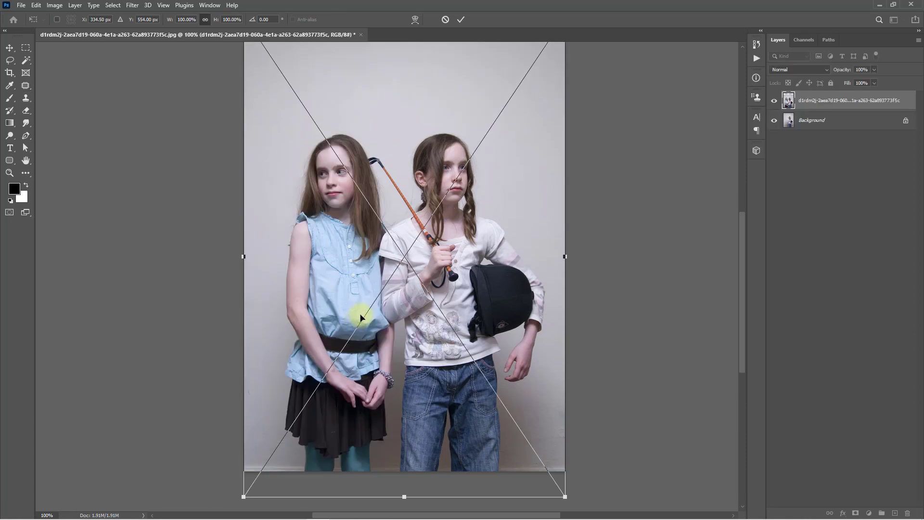
{"action": "left_click", "coordinate": [363, 264], "text": "alt"}
{"action": "mouse_move", "coordinate": [376, 272]}
{"action": "left_mouse_down"}
{"action": "mouse_move", "coordinate": [374, 249]}
{"action": "mouse_move", "coordinate": [369, 264]}
{"action": "left_mouse_up"}
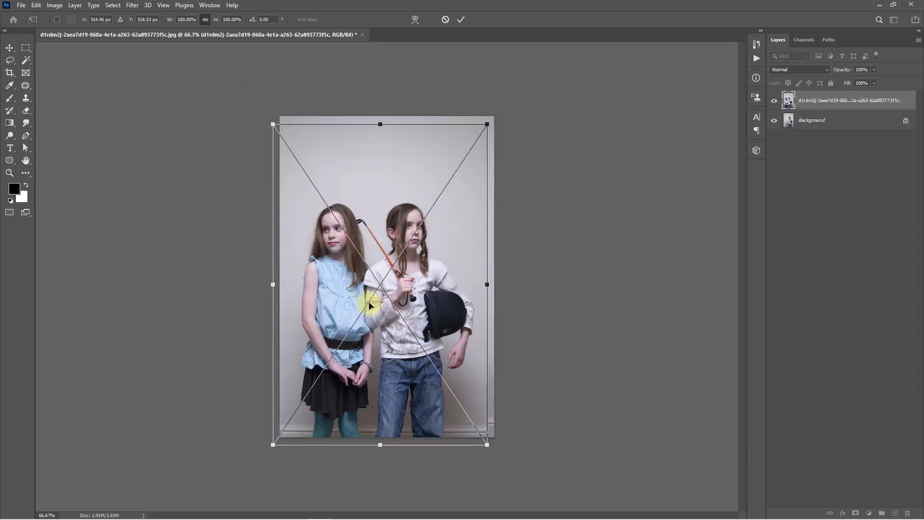
{"action": "key", "text": "Return"}
{"action": "key", "text": "j"}
{"action": "key", "text": "ctrl+z"}
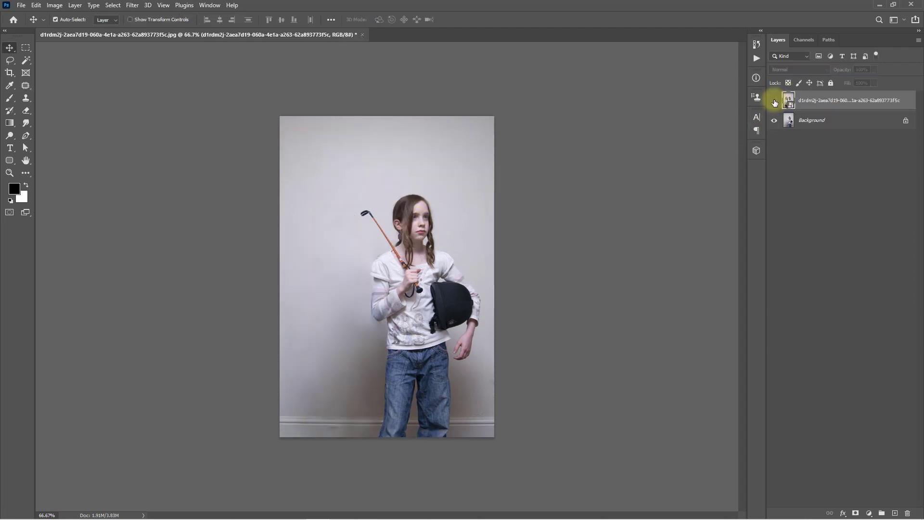
- Show and hide the placed original photo layer to compare it with the retouched image at 100% zoom
{"action": "left_click", "coordinate": [774, 101]}
{"action": "key", "text": "ctrl+1"}
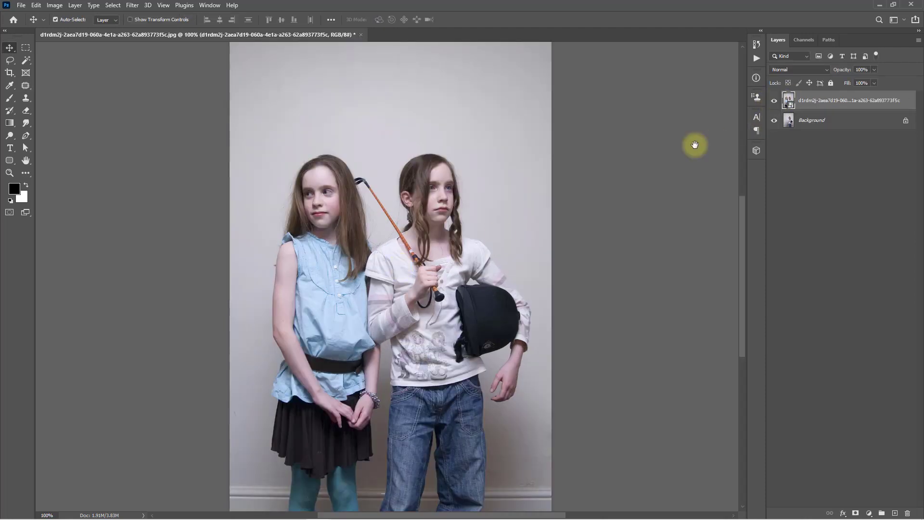
{"action": "left_click", "coordinate": [773, 102]}
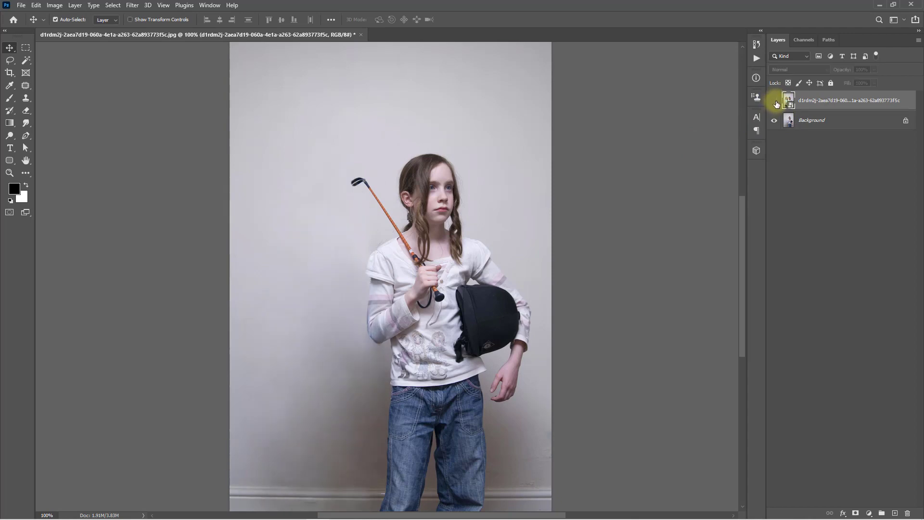
- Examine the lower wall and baseboard of the Background layer up close, and compare the full image with the original again
{"action": "left_click_drag", "start_coordinate": [390, 392], "coordinate": [392, 320]}
{"action": "left_click", "coordinate": [393, 354]}
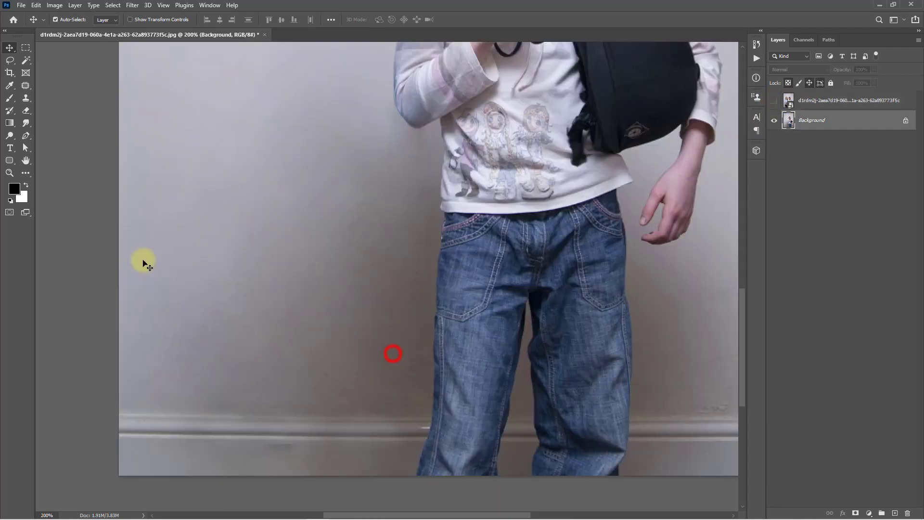
{"action": "key", "text": "j"}
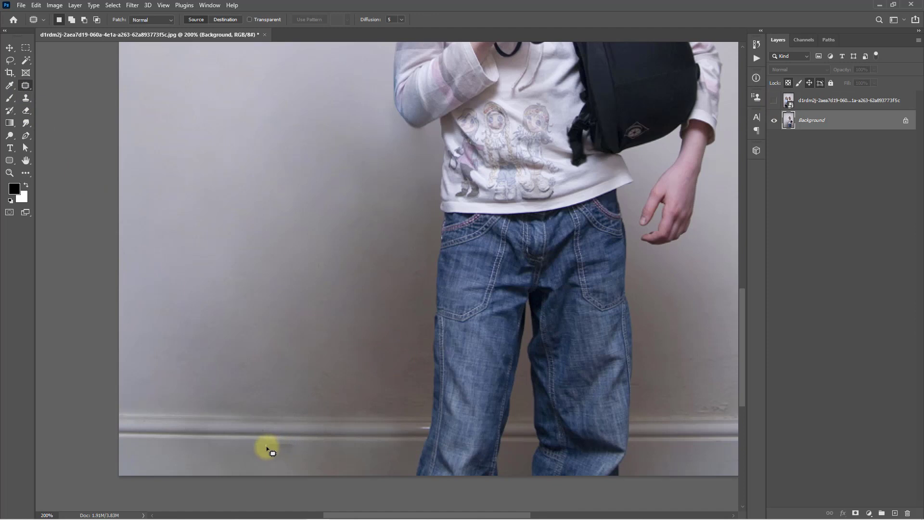
{"action": "key", "text": "ctrl+minus"}
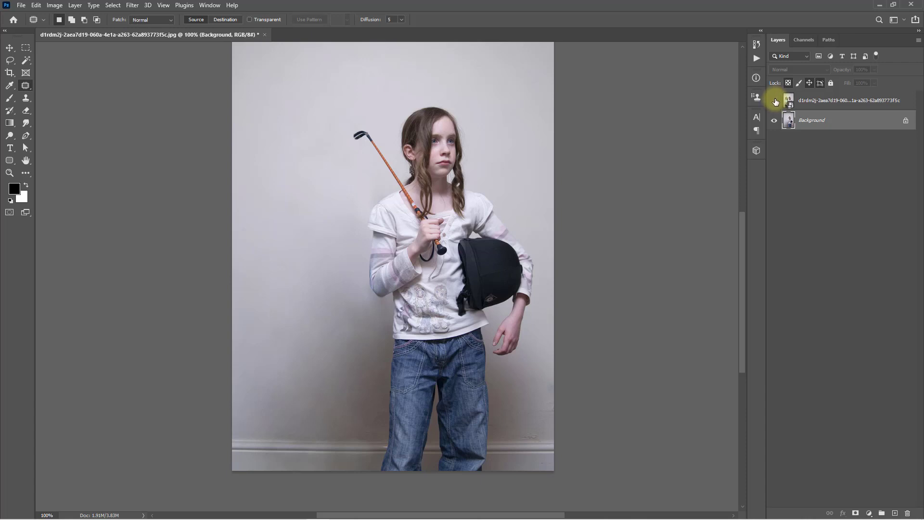
{"action": "left_click", "coordinate": [775, 101]}
{"action": "left_click", "coordinate": [774, 102]}
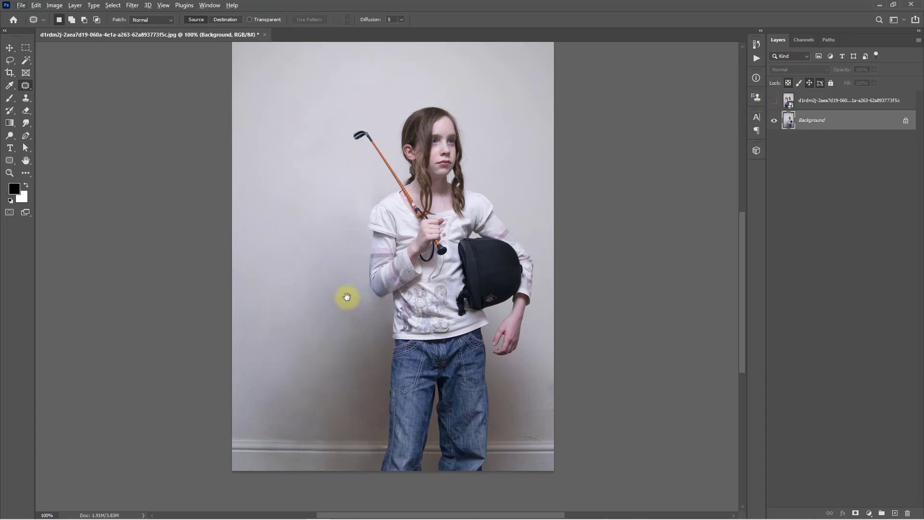
{"action": "left_click_drag", "start_coordinate": [416, 248], "coordinate": [431, 298]}
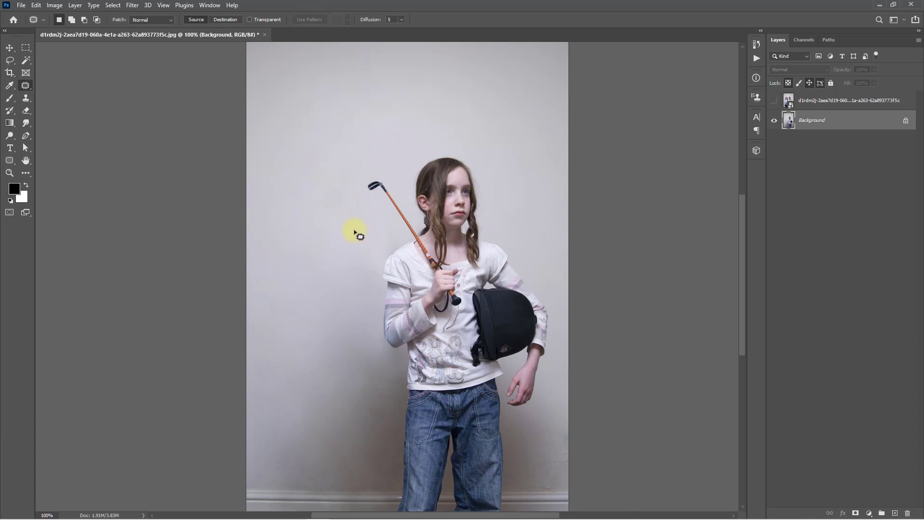
{"action": "left_click", "coordinate": [26, 86]}
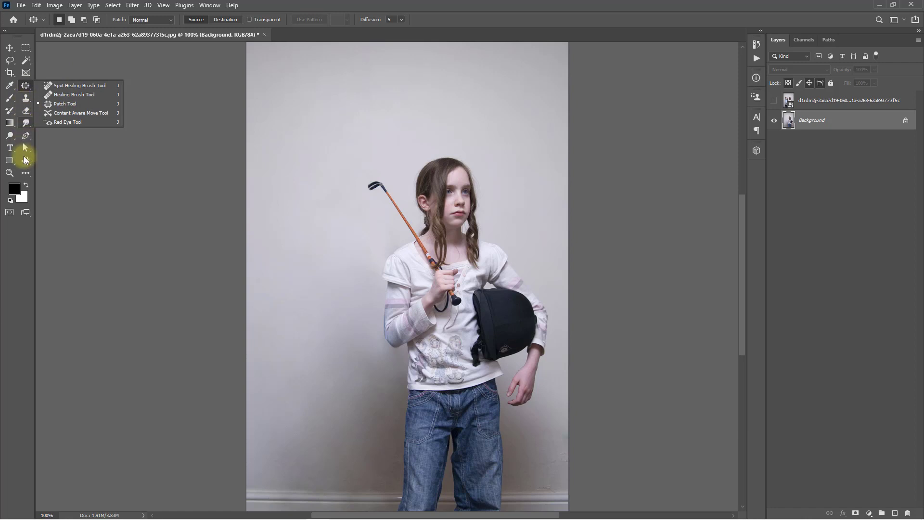
{"action": "left_click", "coordinate": [83, 65]}
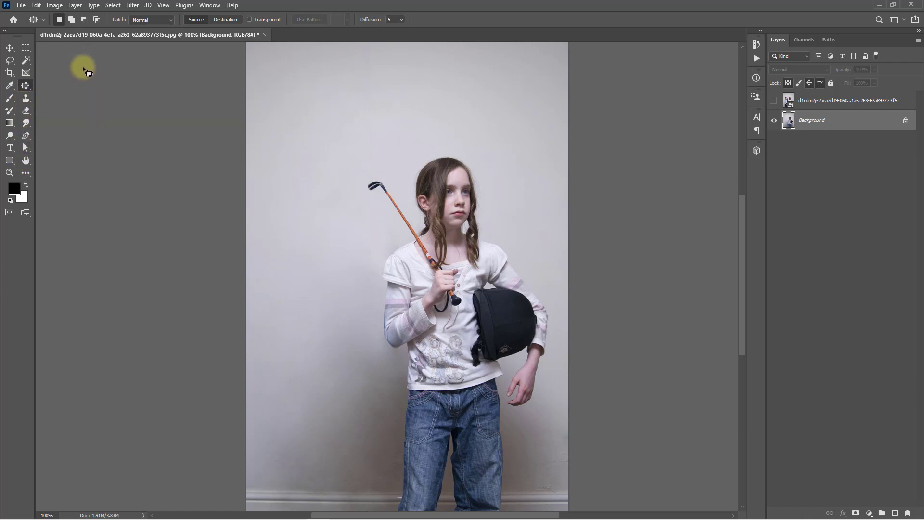
{"action": "left_click", "coordinate": [11, 136]}
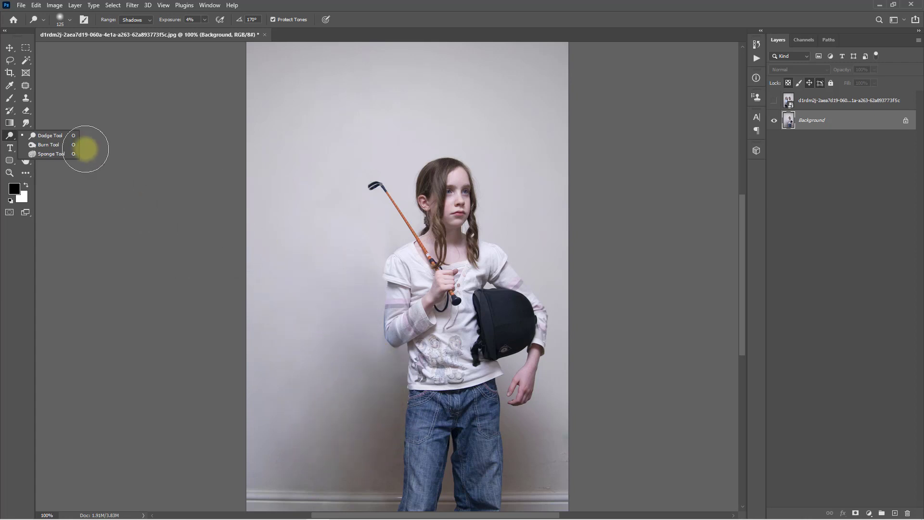
- Toggle the original photo layer on and off for a final before-and-after check, leaving it hidden
{"action": "left_click", "coordinate": [774, 102]}
{"action": "left_click", "coordinate": [774, 103]}
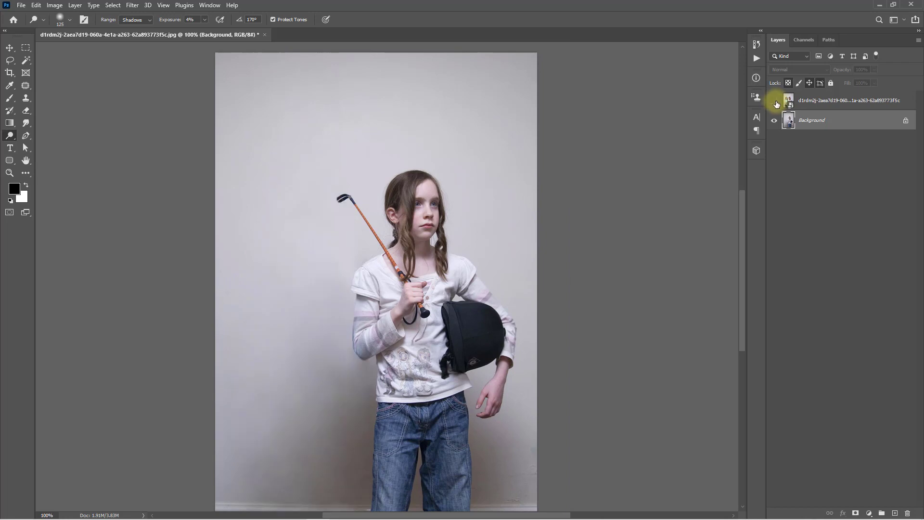